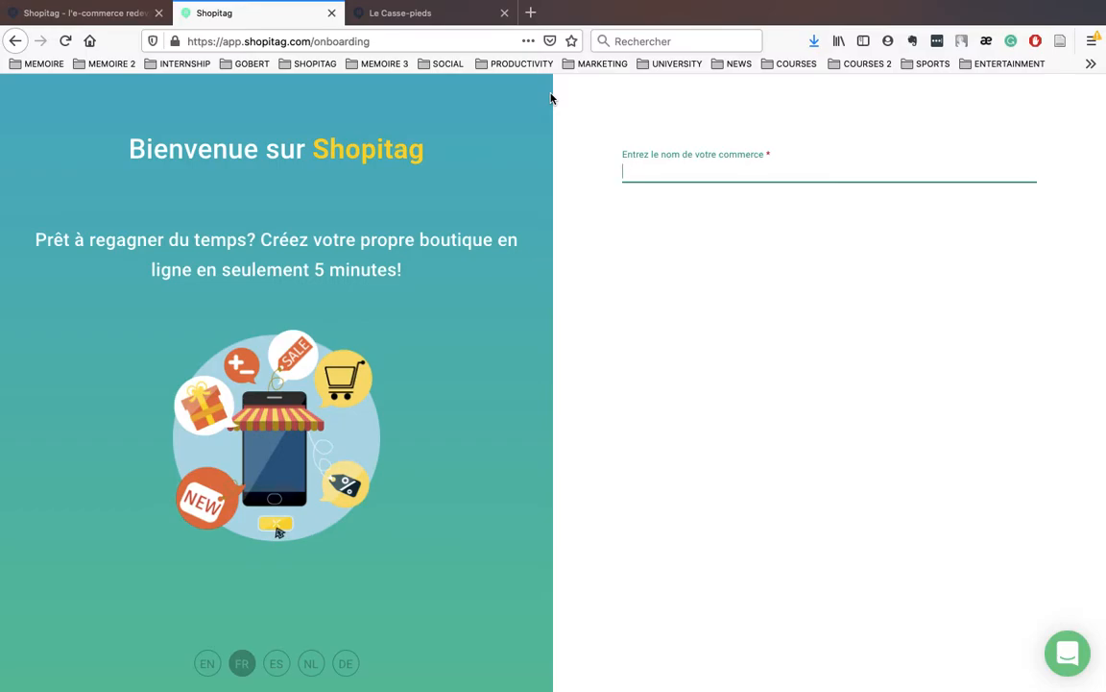
# Step: Name the store 'Aux Casse-pieds', correcting the initial typo
pyautogui.write('Au Casse')
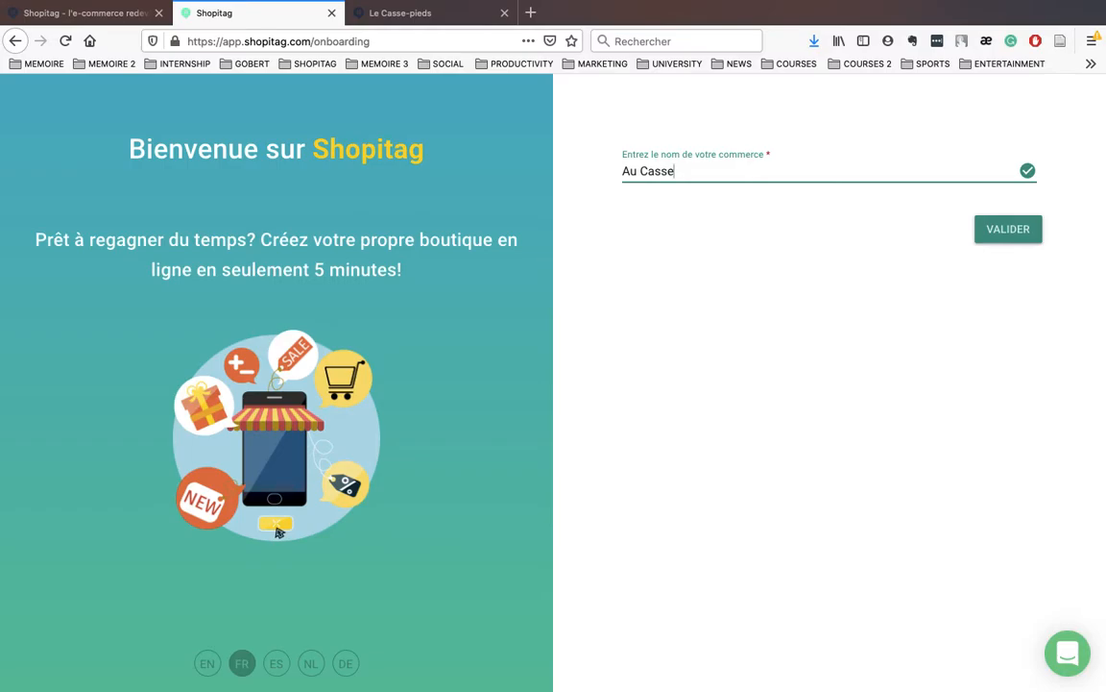
pyautogui.write('-pieds')
pyautogui.click(1002, 242)
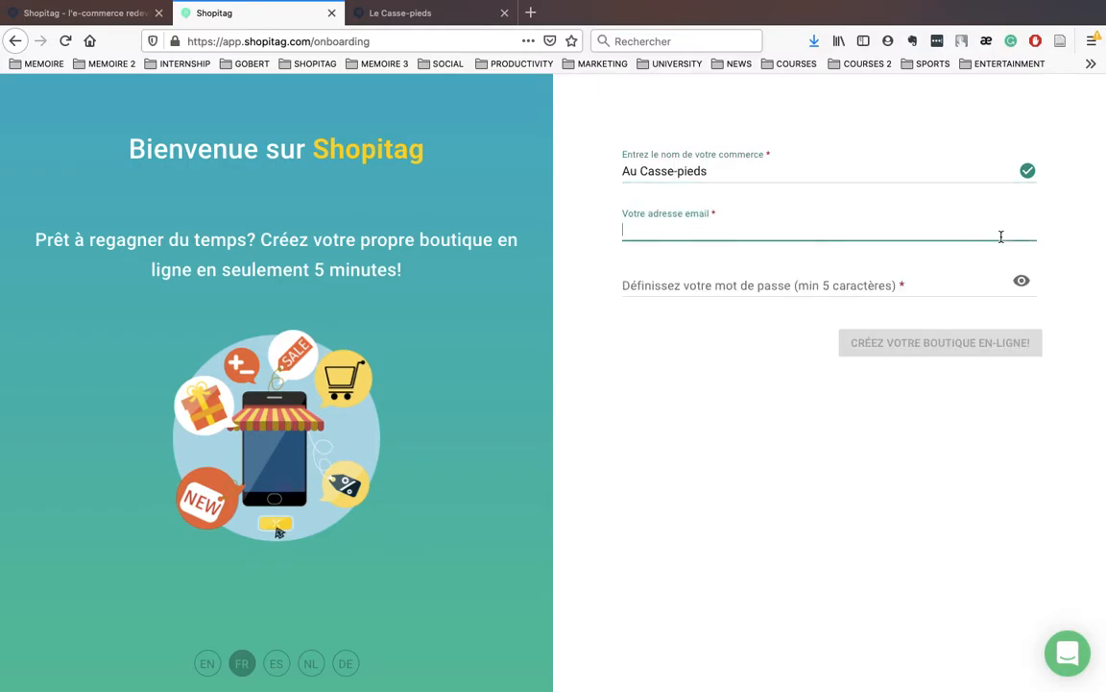
pyautogui.click(638, 170)
pyautogui.write('x')
# Step: Enter the account e-mail address and password and create the online shop
pyautogui.click(680, 231)
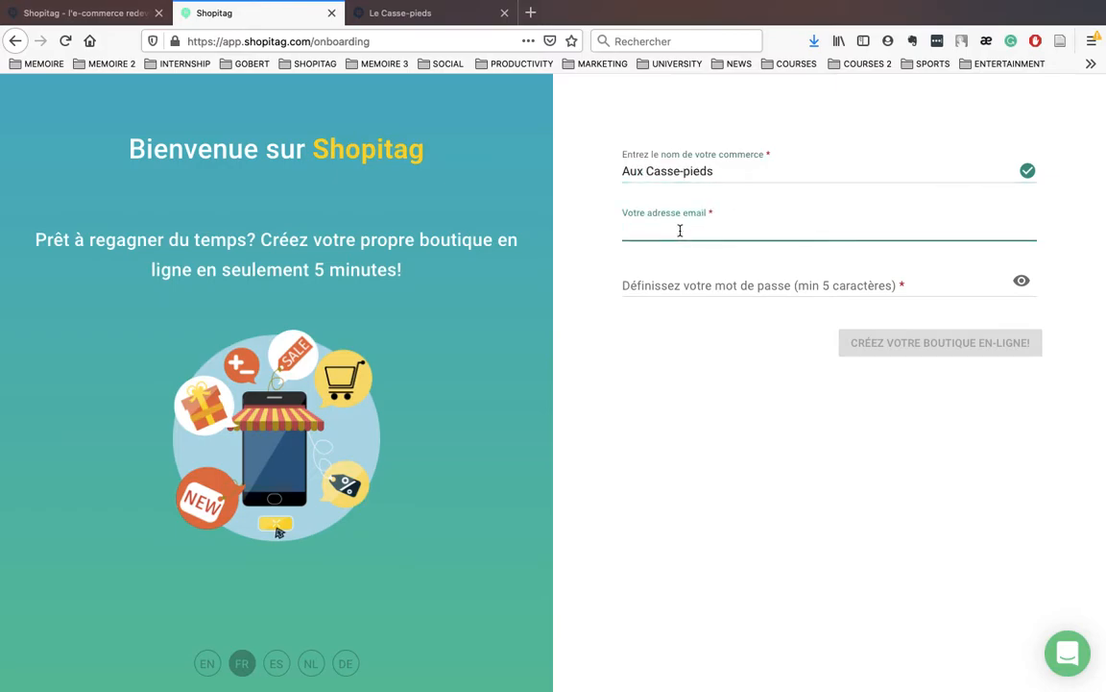
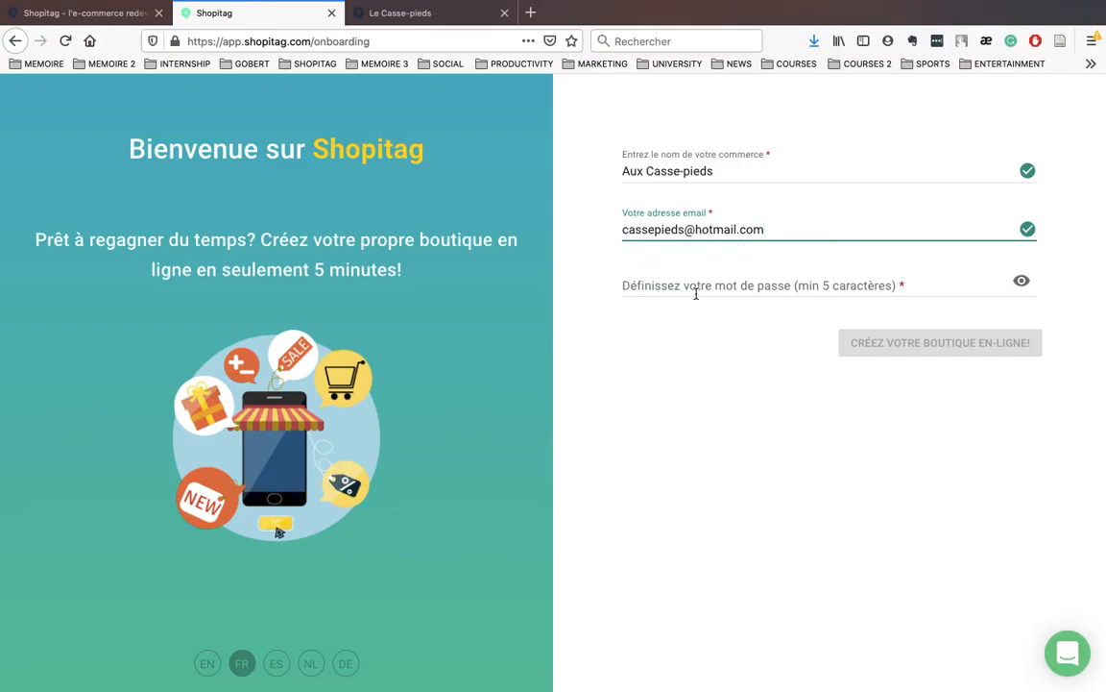
pyautogui.click(695, 288)
pyautogui.write('a')
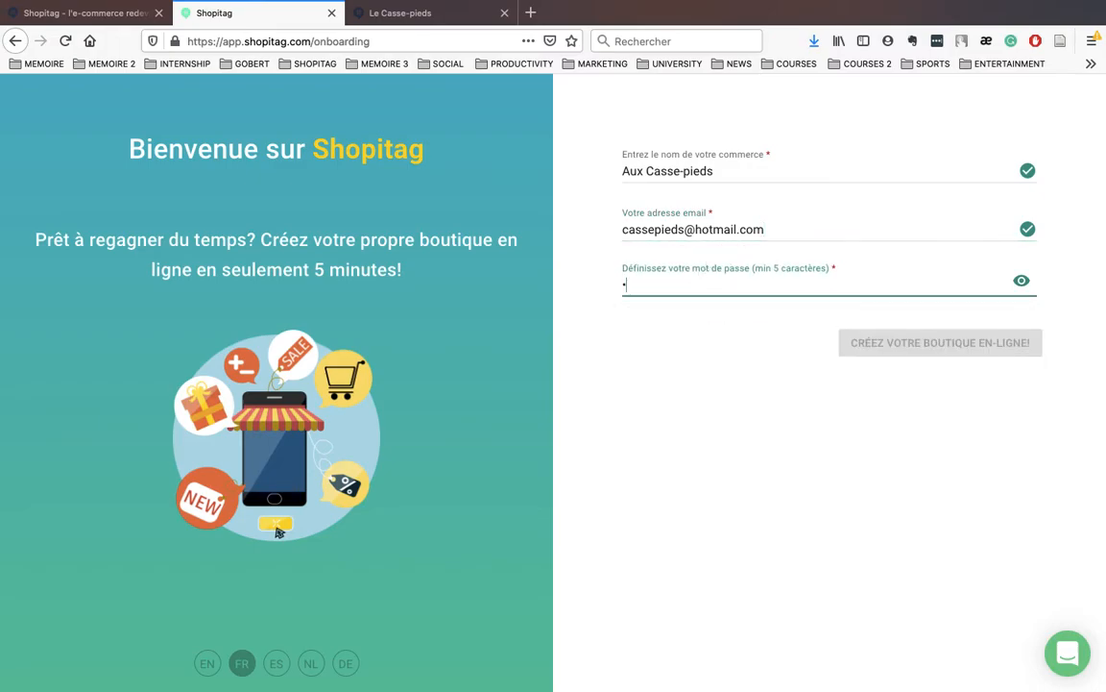
pyautogui.write('••••••••')
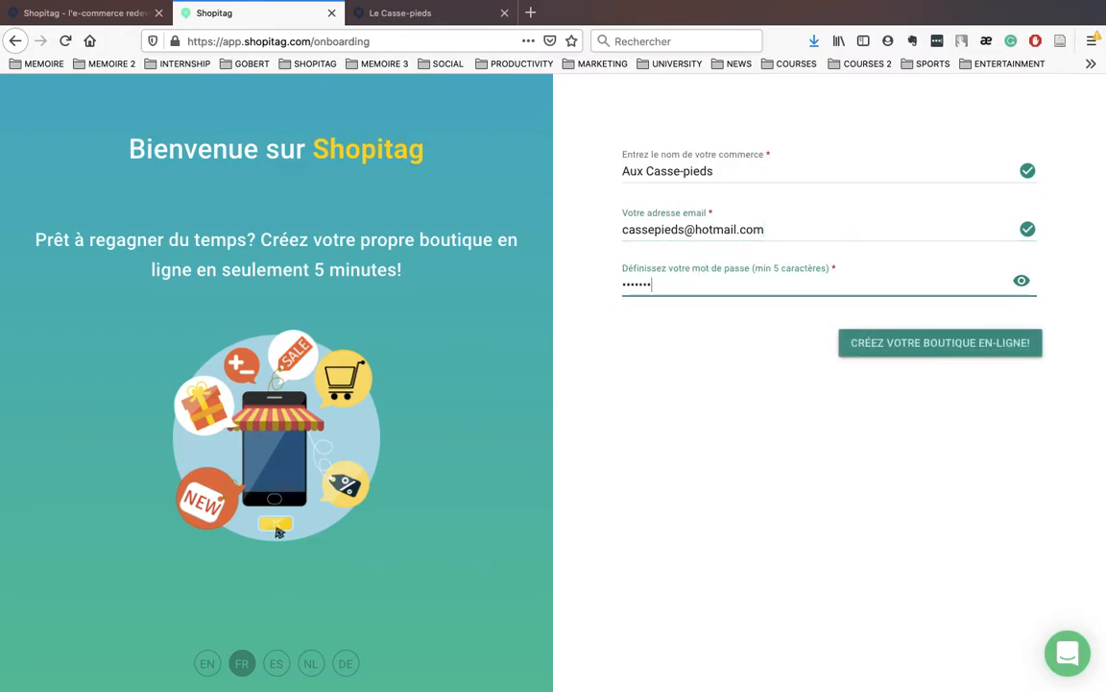
pyautogui.click(937, 345)
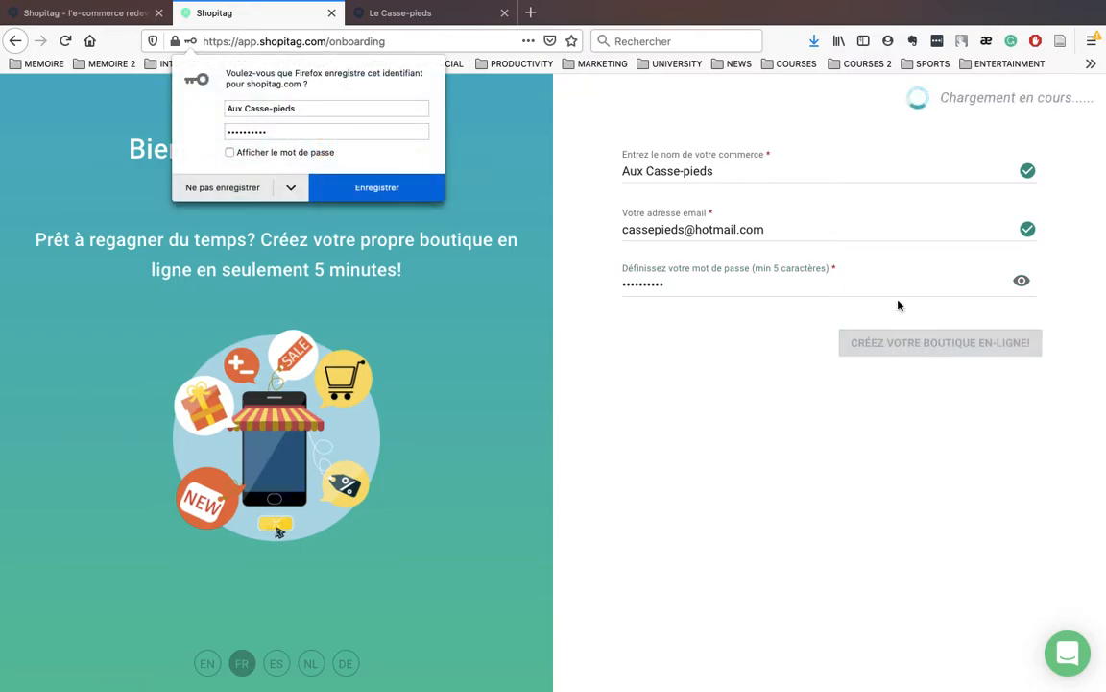
# Step: Decline the browser's password save and confirm Français, Belgium, Europe/Brussels, VAT 21 and EUR
pyautogui.click(230, 187)
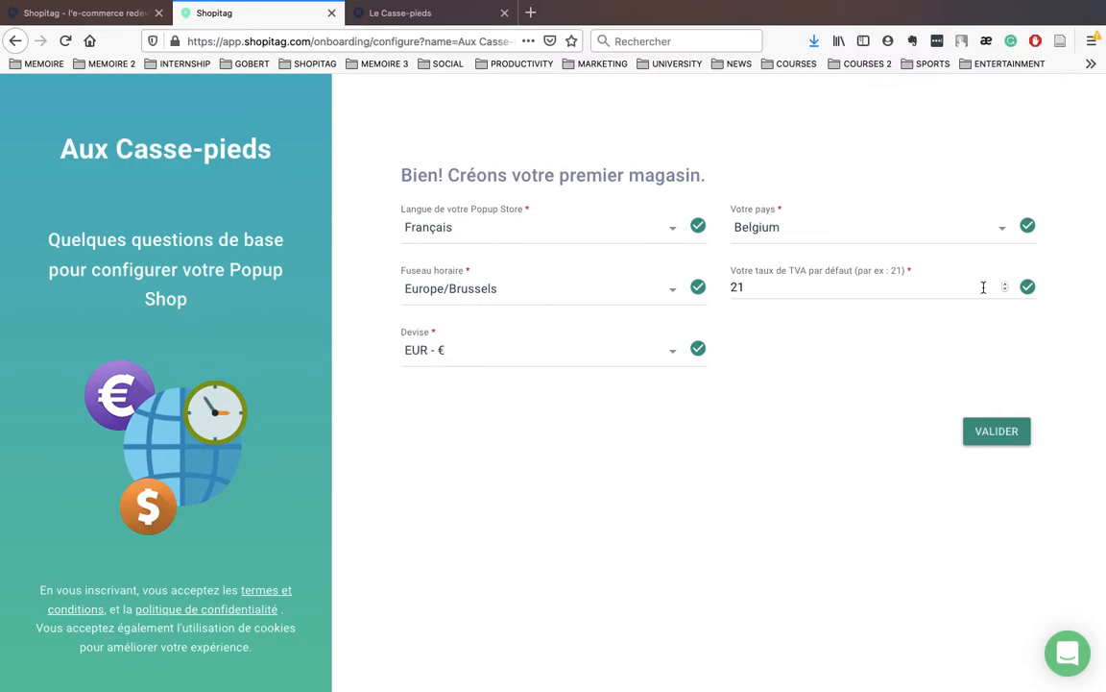
pyautogui.click(990, 434)
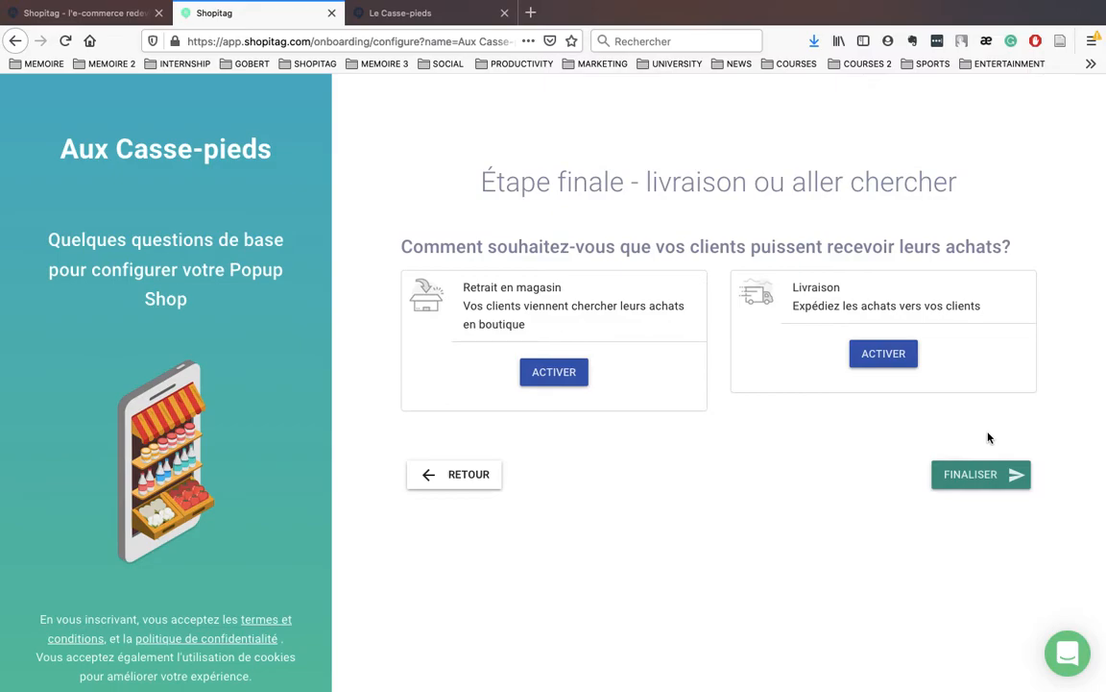
# Step: Enable in-store pickup with the store address Grand-Place 1, 1000 Bruxelles
pyautogui.click(561, 372)
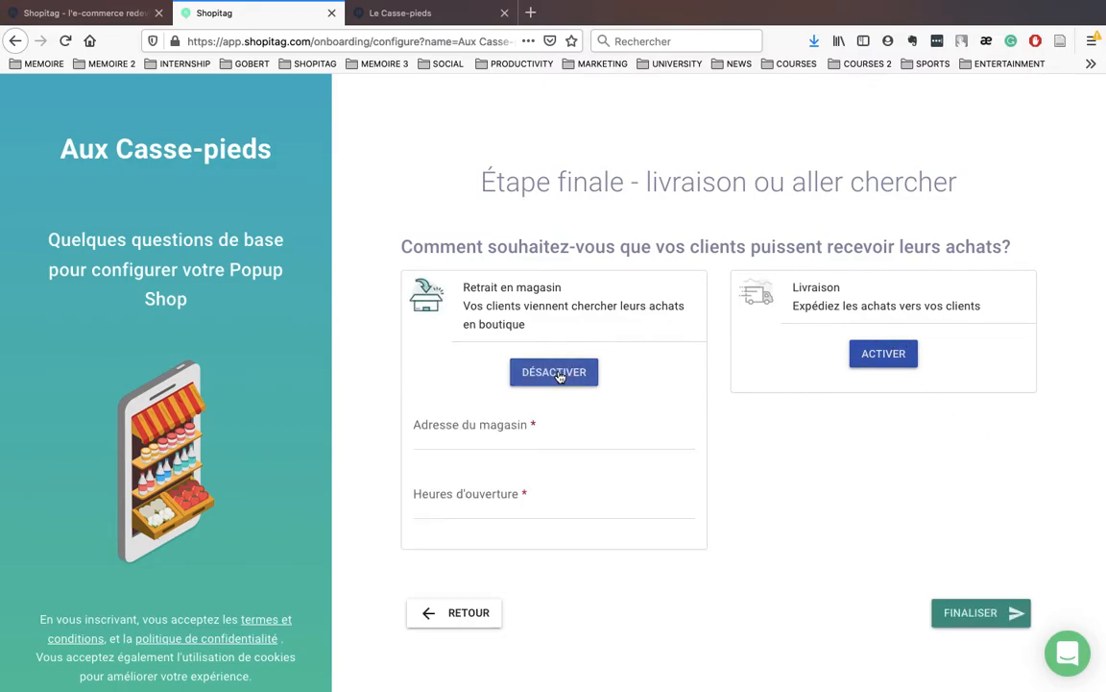
pyautogui.click(489, 423)
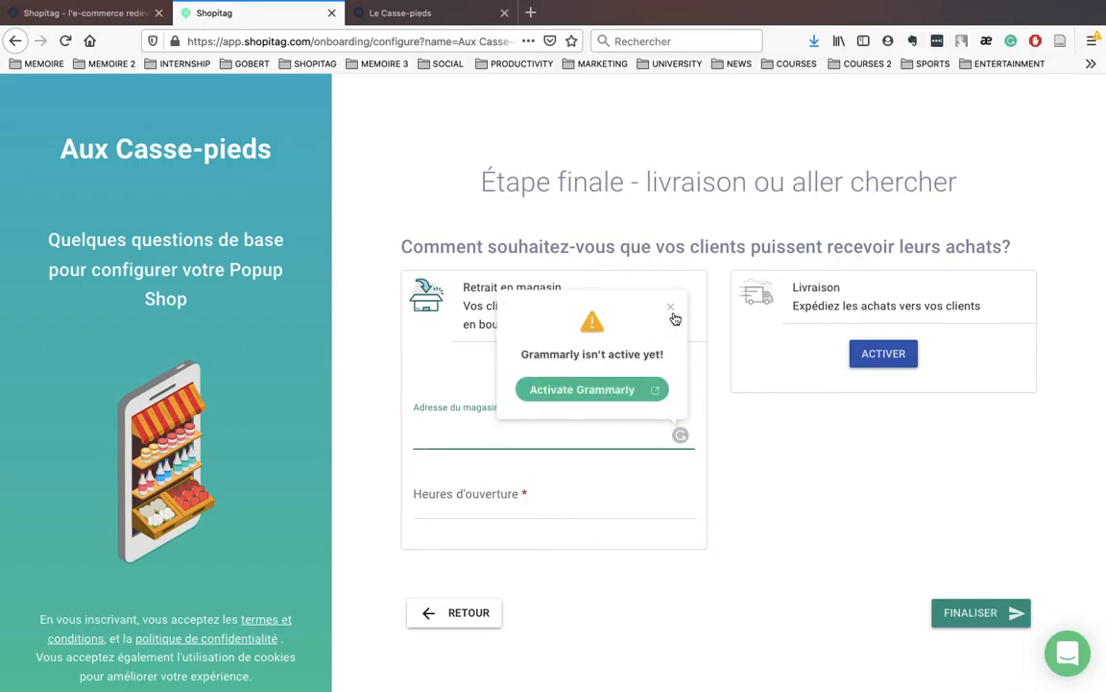
pyautogui.click(670, 309)
pyautogui.click(479, 431)
pyautogui.write('Grand-Pla')
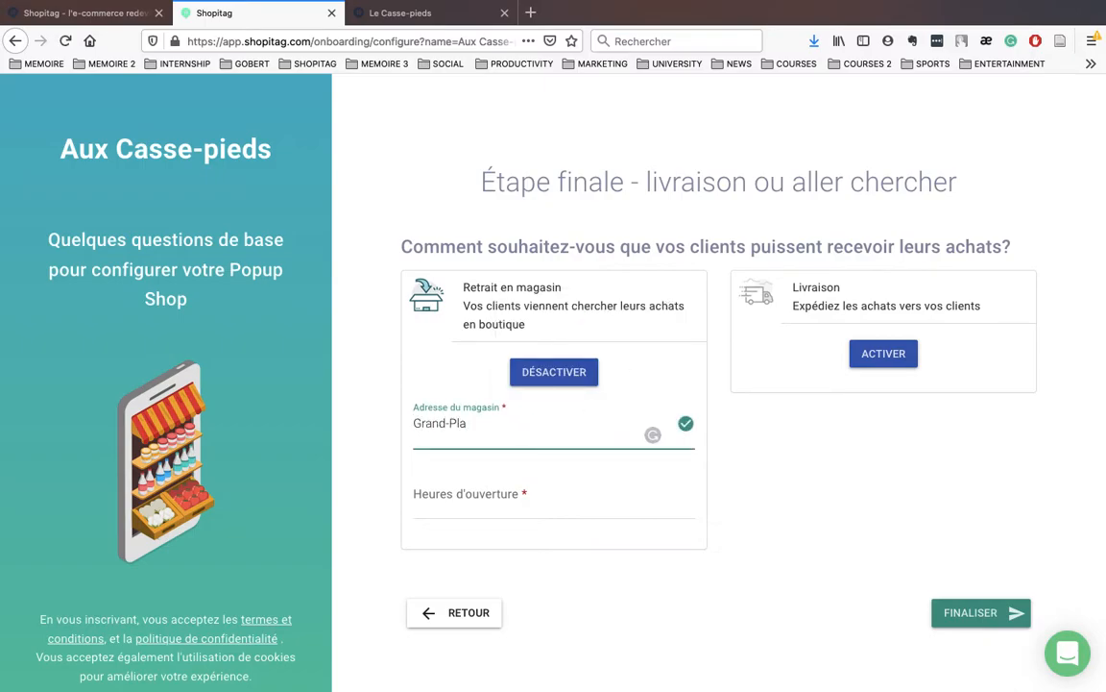
pyautogui.write('ce 1')
pyautogui.press('Return')
pyautogui.write('1000 Bruxelles')
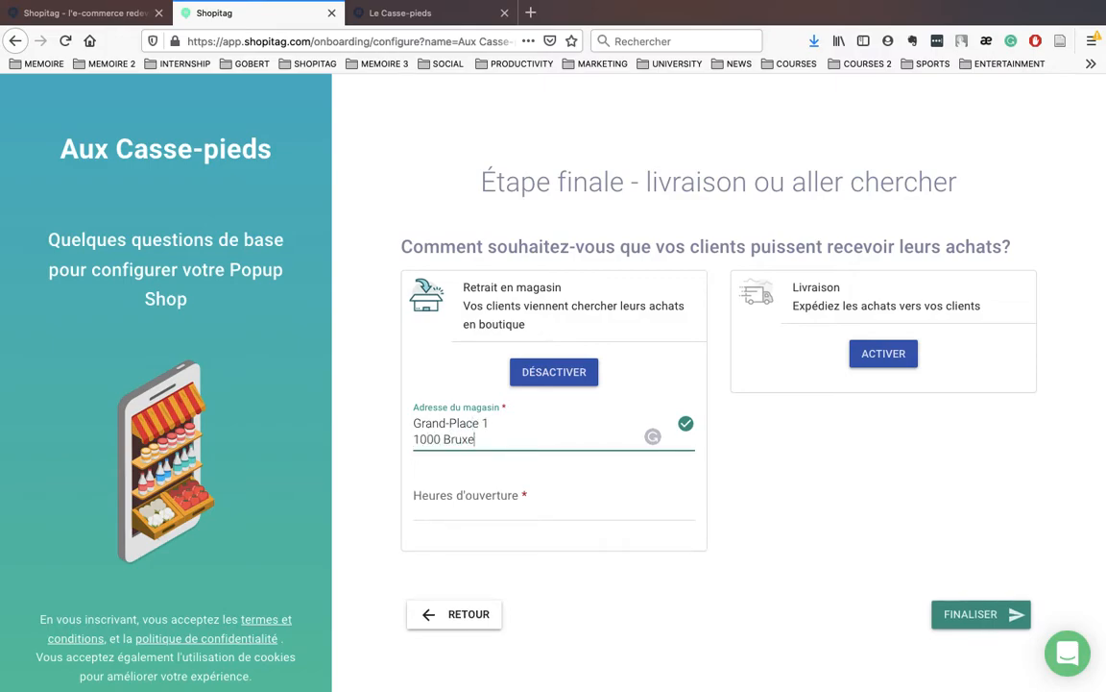
# Step: Set the opening hours to 08h-20h and finalize the popup store
pyautogui.click(447, 510)
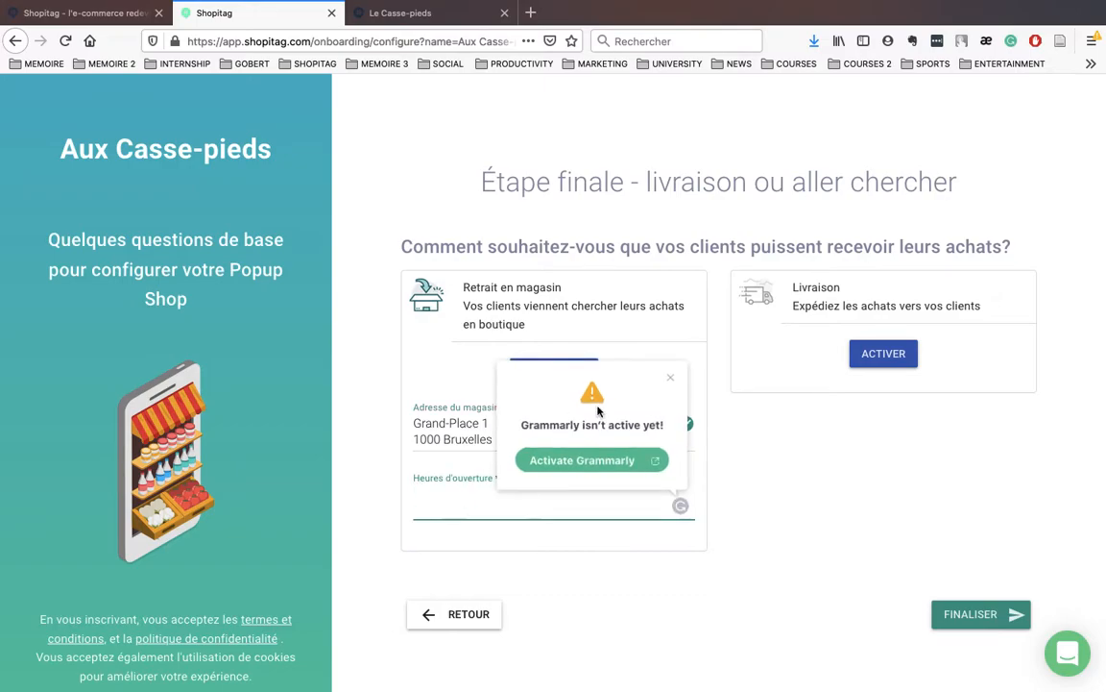
pyautogui.click(669, 377)
pyautogui.click(441, 507)
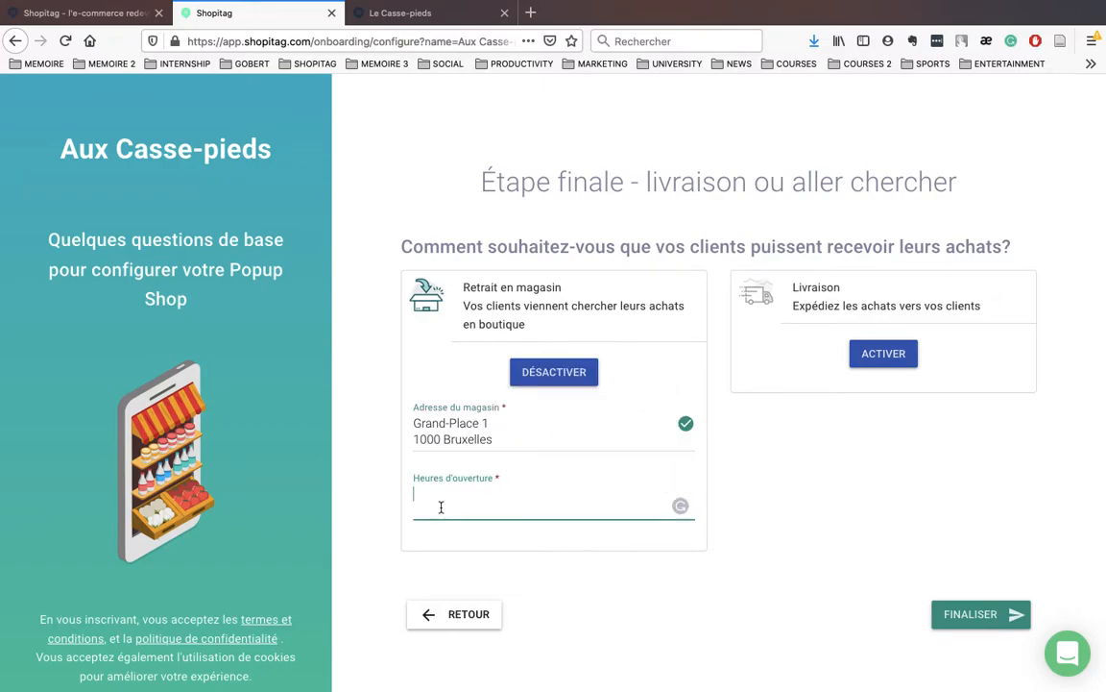
pyautogui.write('08h')
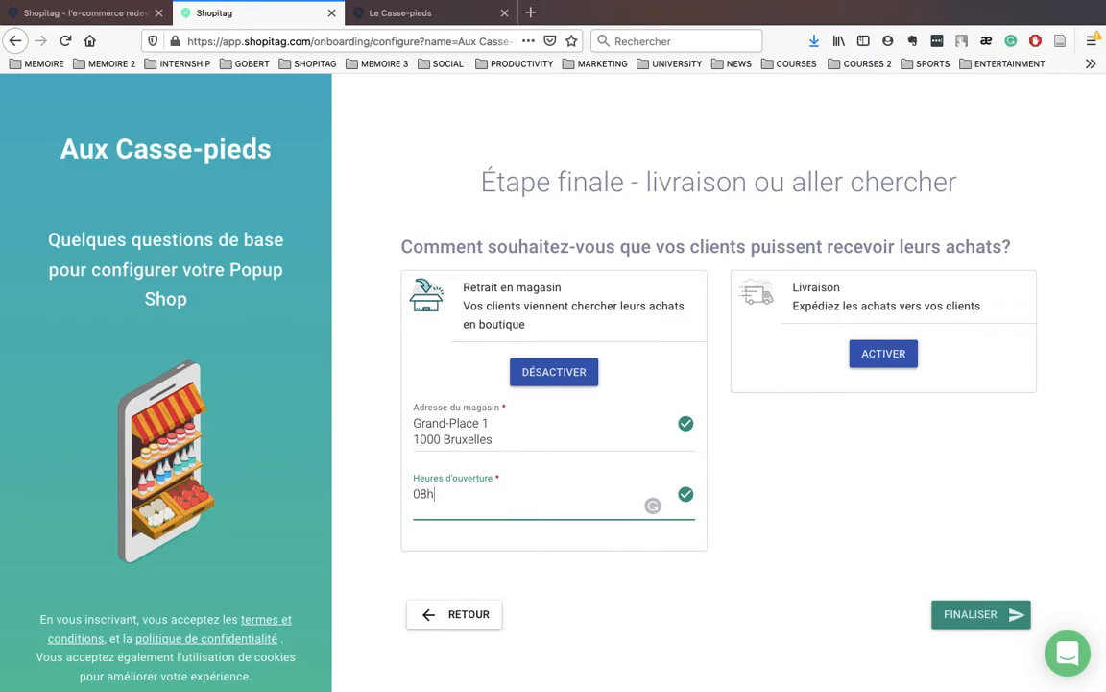
pyautogui.write('-20h')
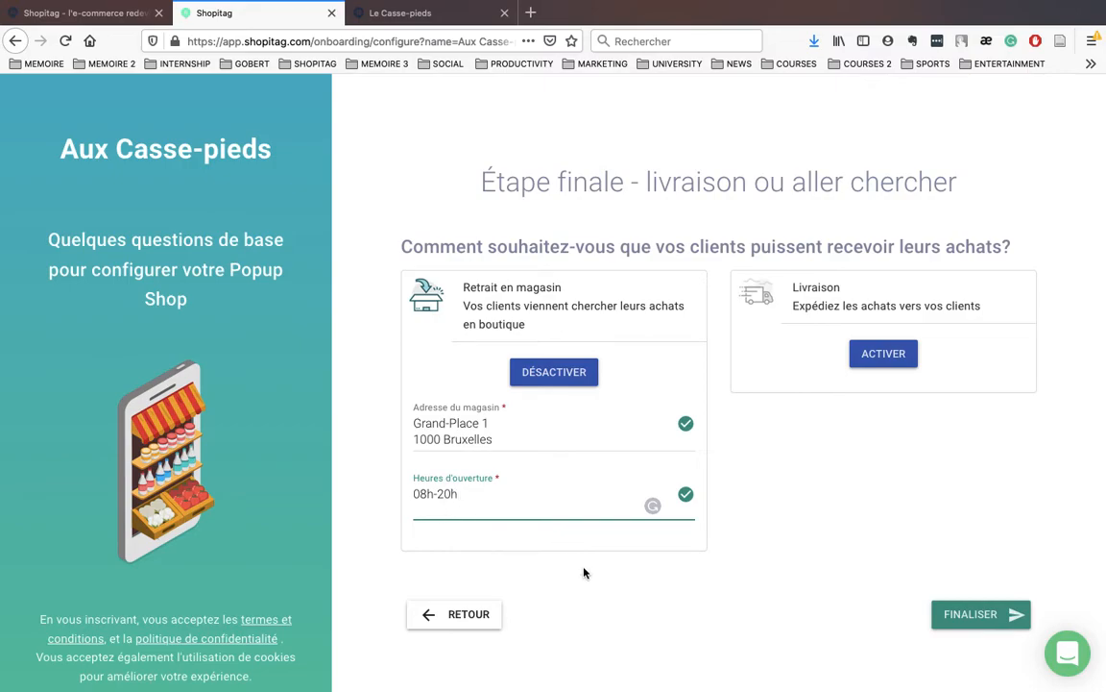
pyautogui.click(965, 622)
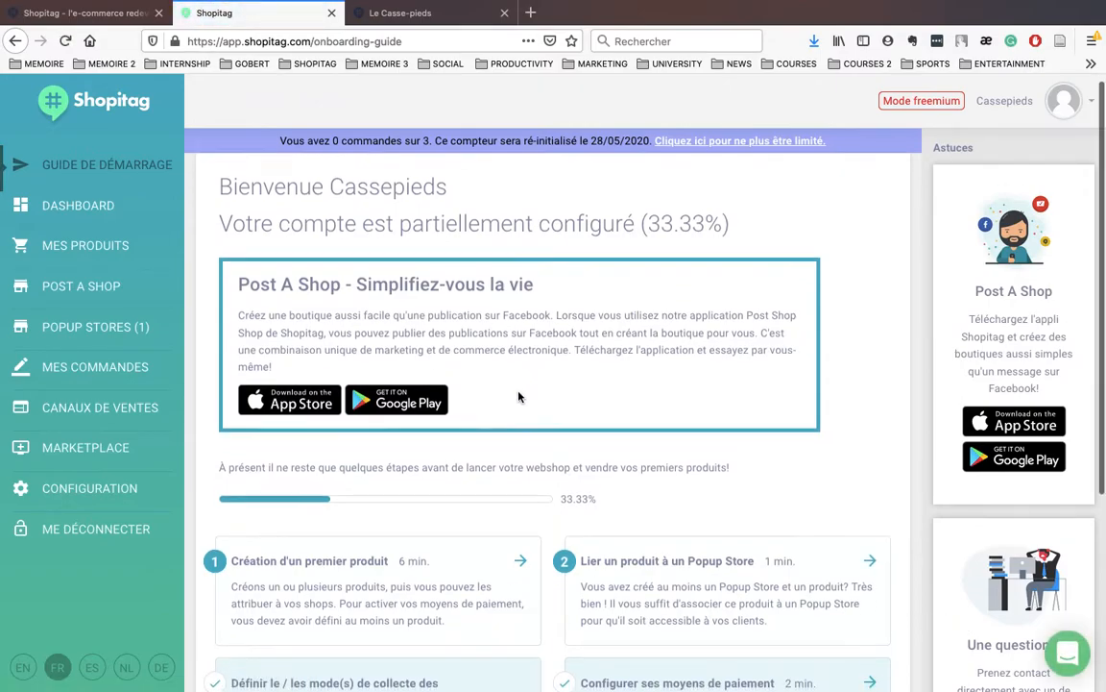
pyautogui.scroll(-1, 466, 351)
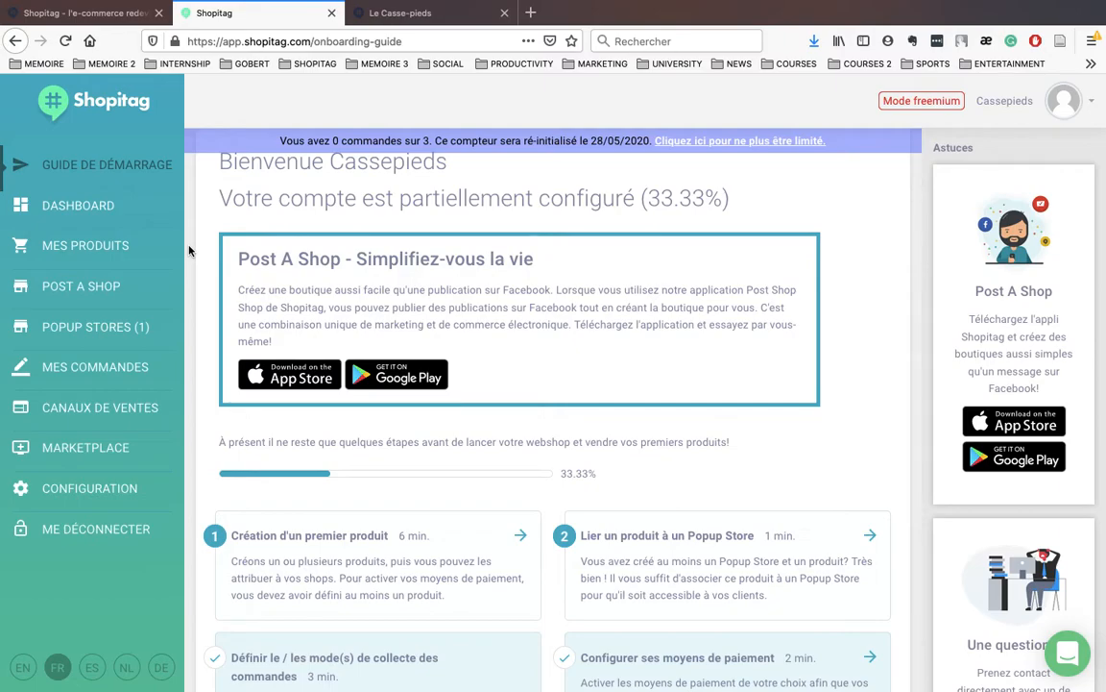
pyautogui.scroll(-1, 329, 434)
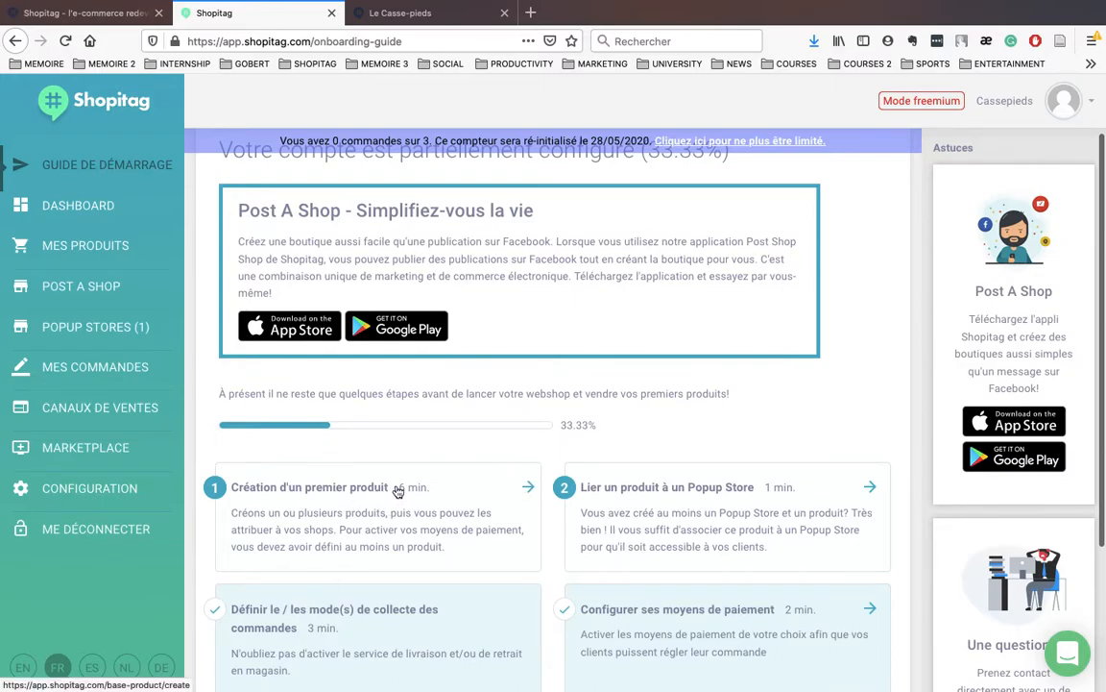
# Step: Start a new product named Nike Air Huarache in the Shoes category
pyautogui.click(481, 491)
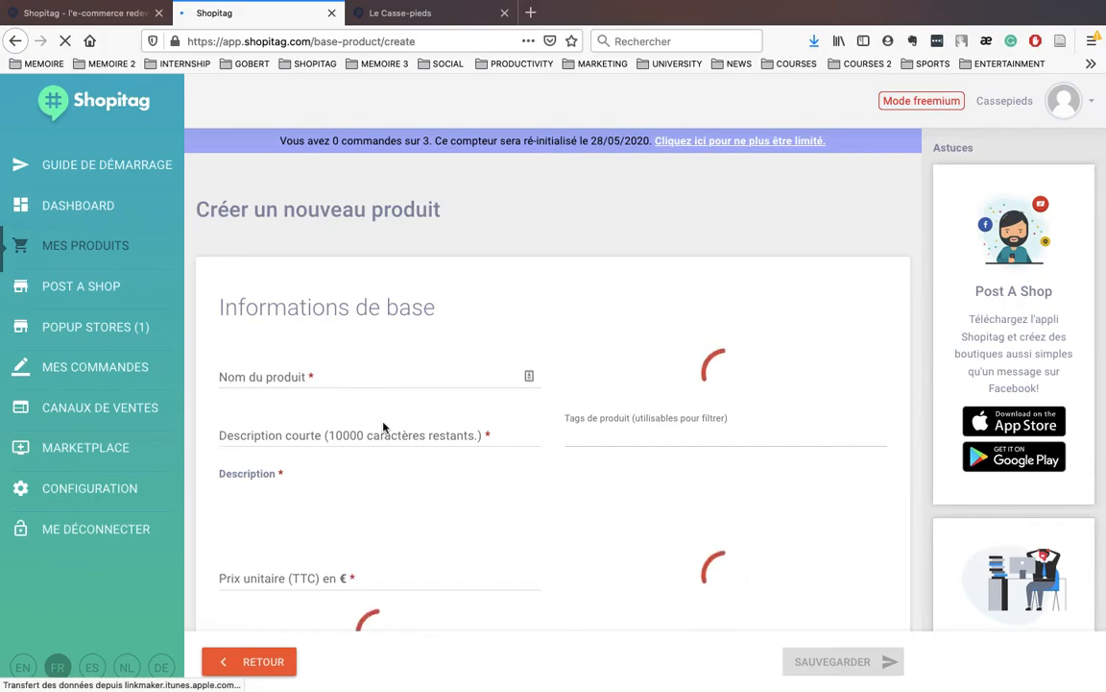
pyautogui.click(278, 378)
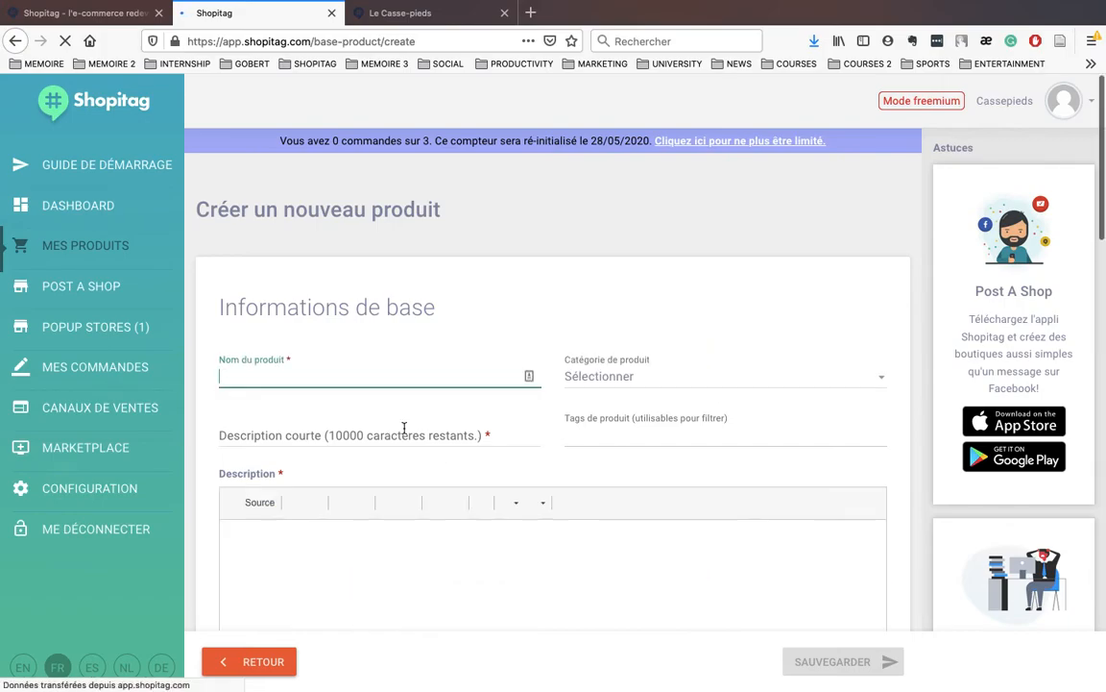
pyautogui.scroll(-1, 404, 433)
pyautogui.write('Nike Air H')
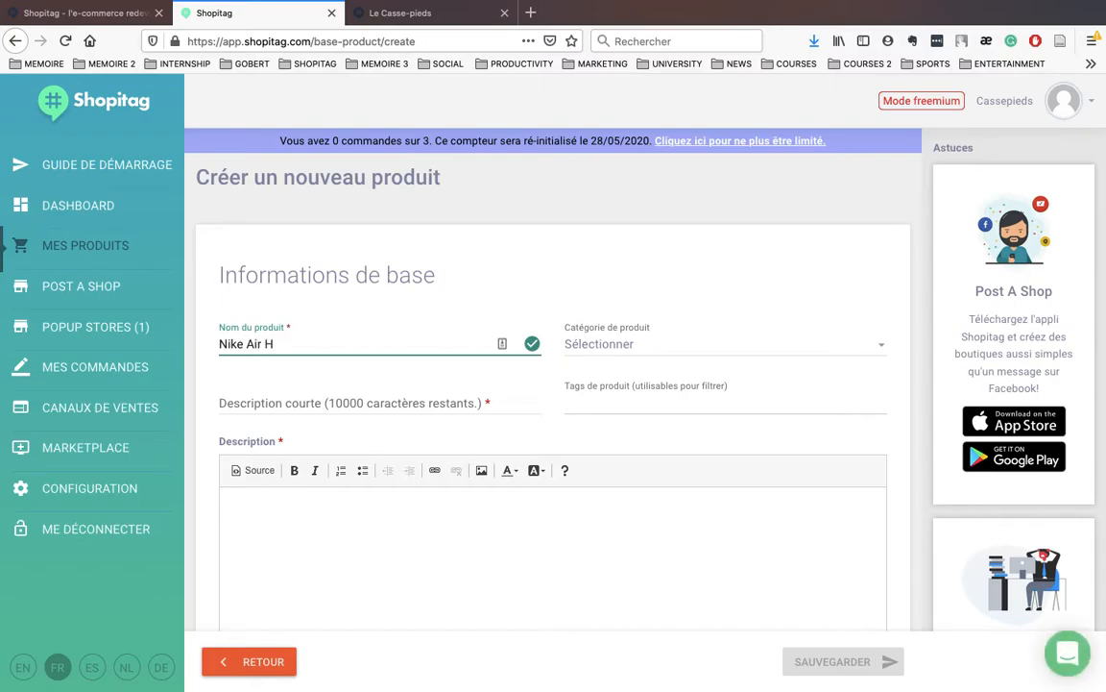
pyautogui.write('uarache')
pyautogui.click(586, 347)
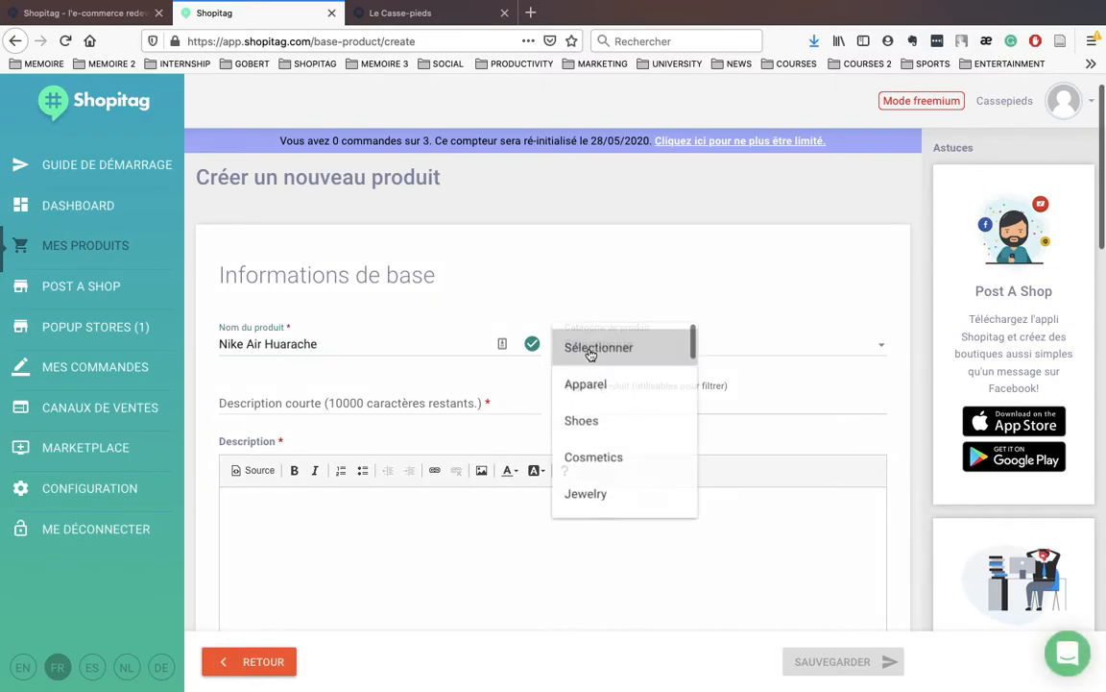
pyautogui.click(579, 423)
# Step: Add short description 'Nouvelle collection Nike' and description 'Chaussures pour personne trendy'
pyautogui.click(408, 395)
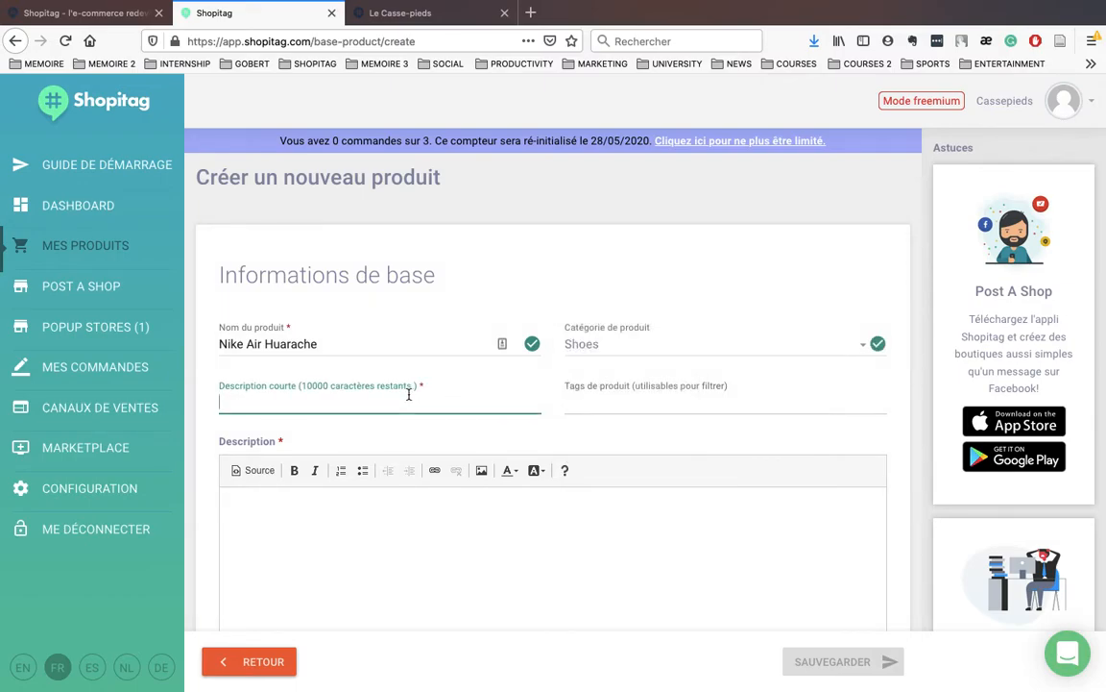
pyautogui.write('Nouvelle')
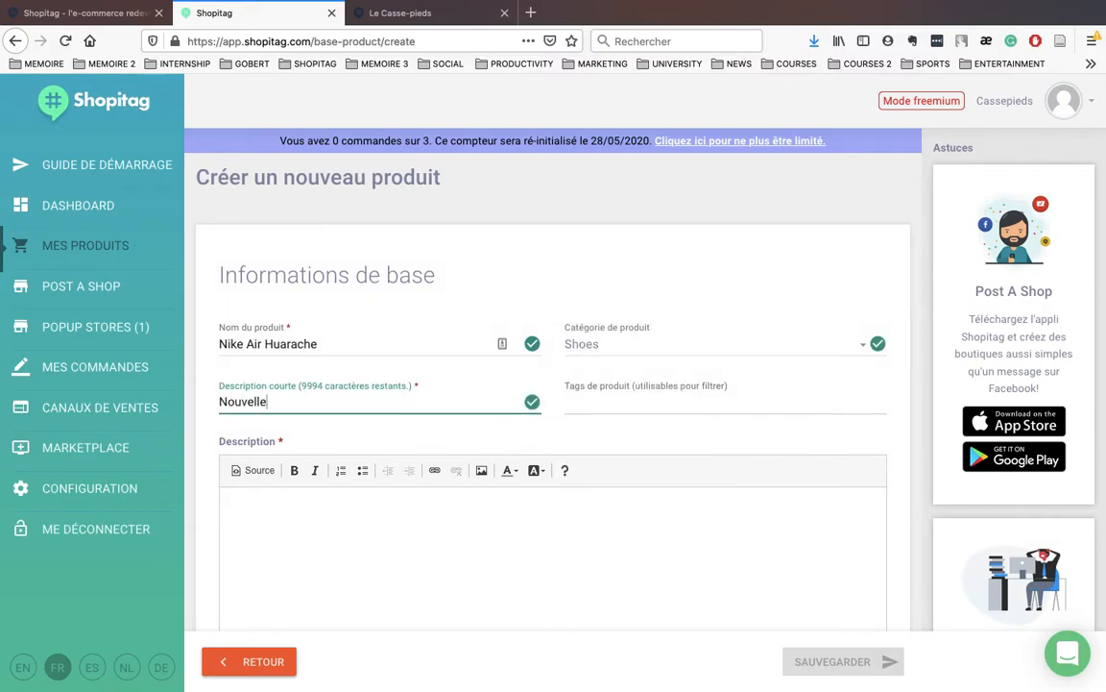
pyautogui.write(' collection Nike')
pyautogui.click(390, 516)
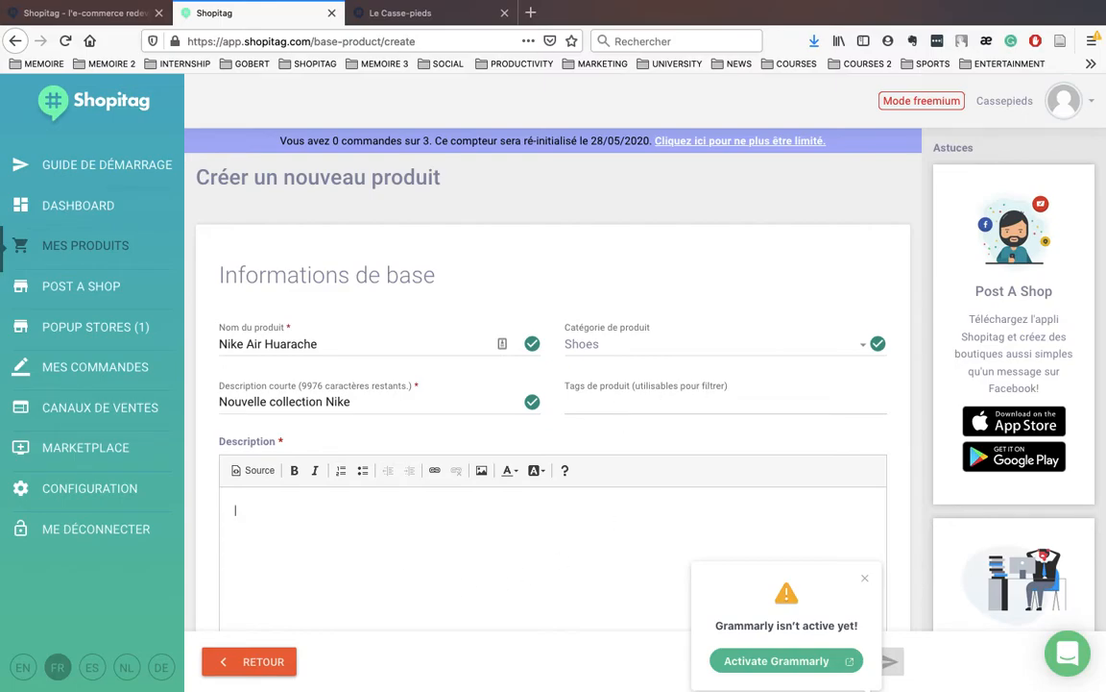
pyautogui.write('Chaussures pour personne trendy')
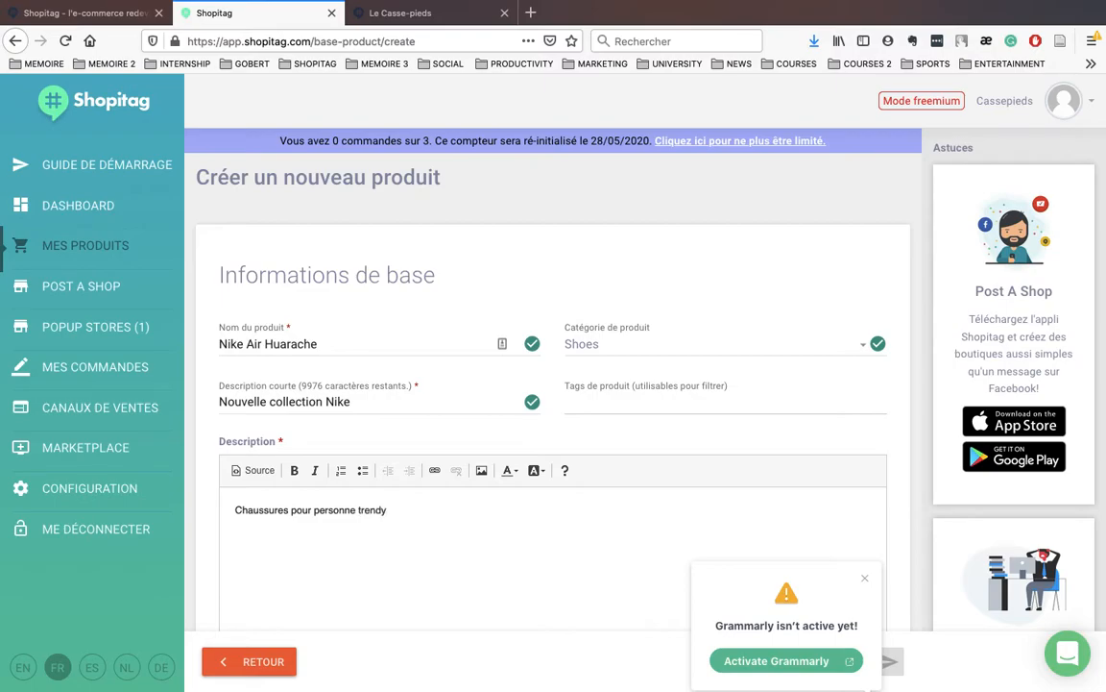
pyautogui.moveTo(388, 510); pyautogui.dragTo(355, 506)
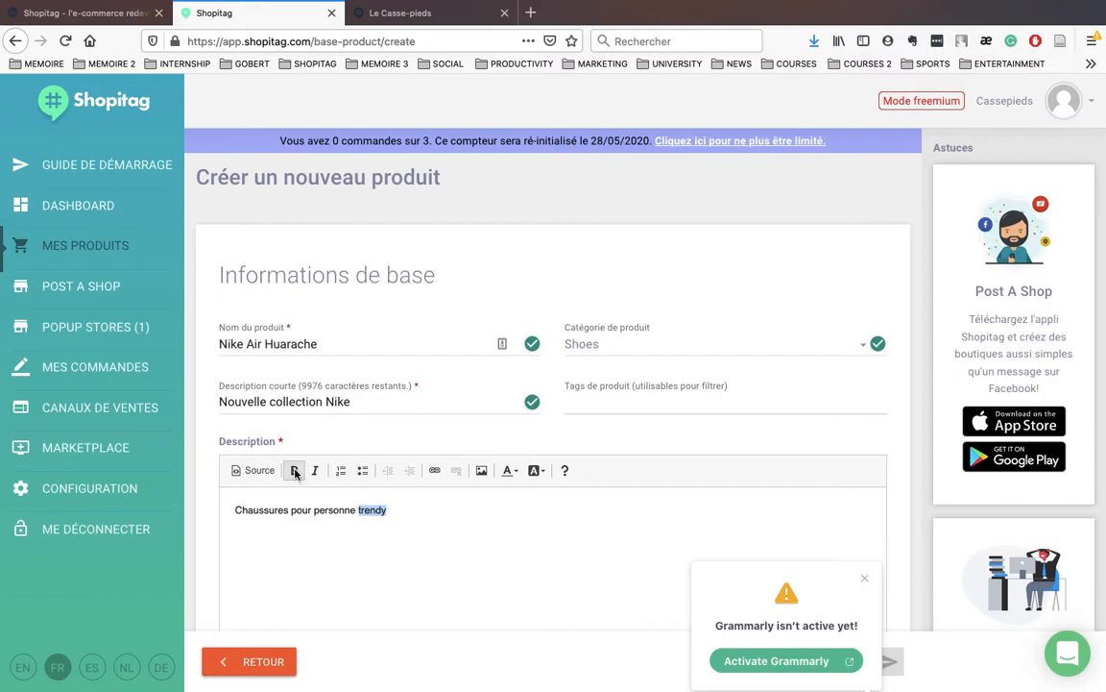
pyautogui.scroll(-5, 445, 563)
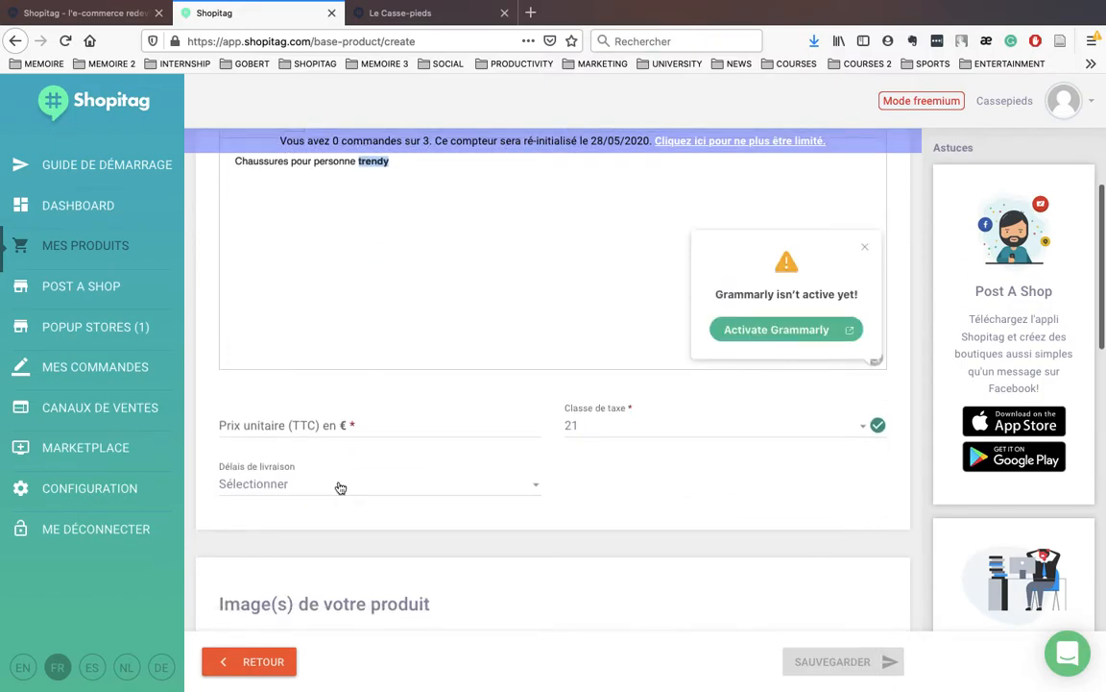
# Step: Set the unit price to 79,29 € and the delivery time to Demain
pyautogui.click(865, 228)
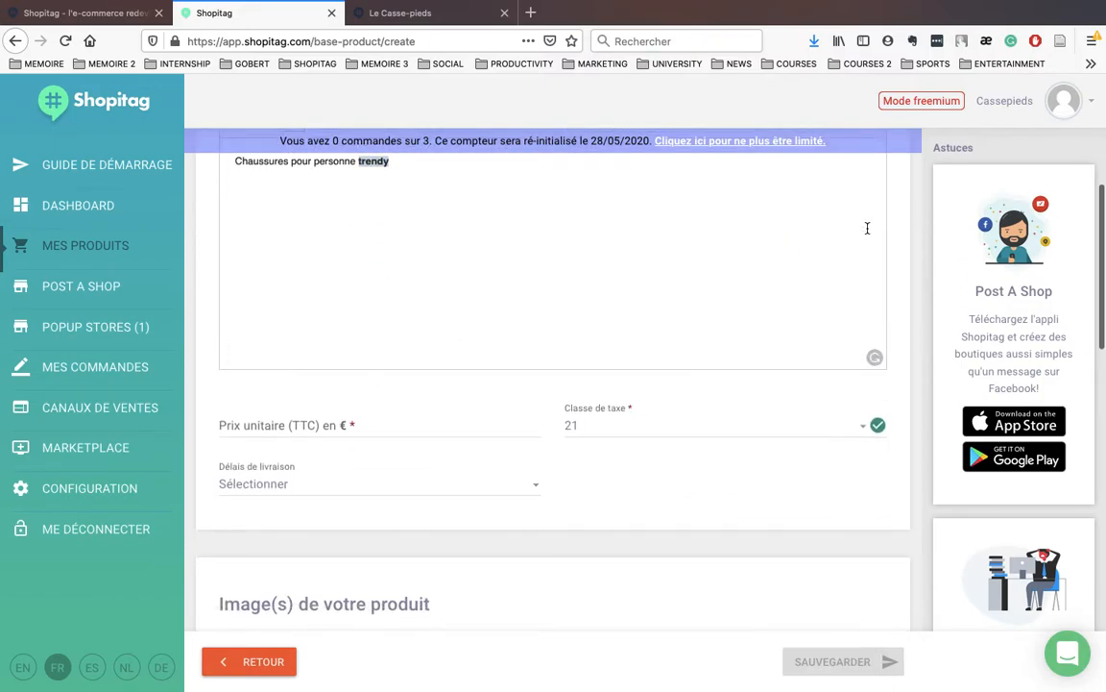
pyautogui.click(351, 424)
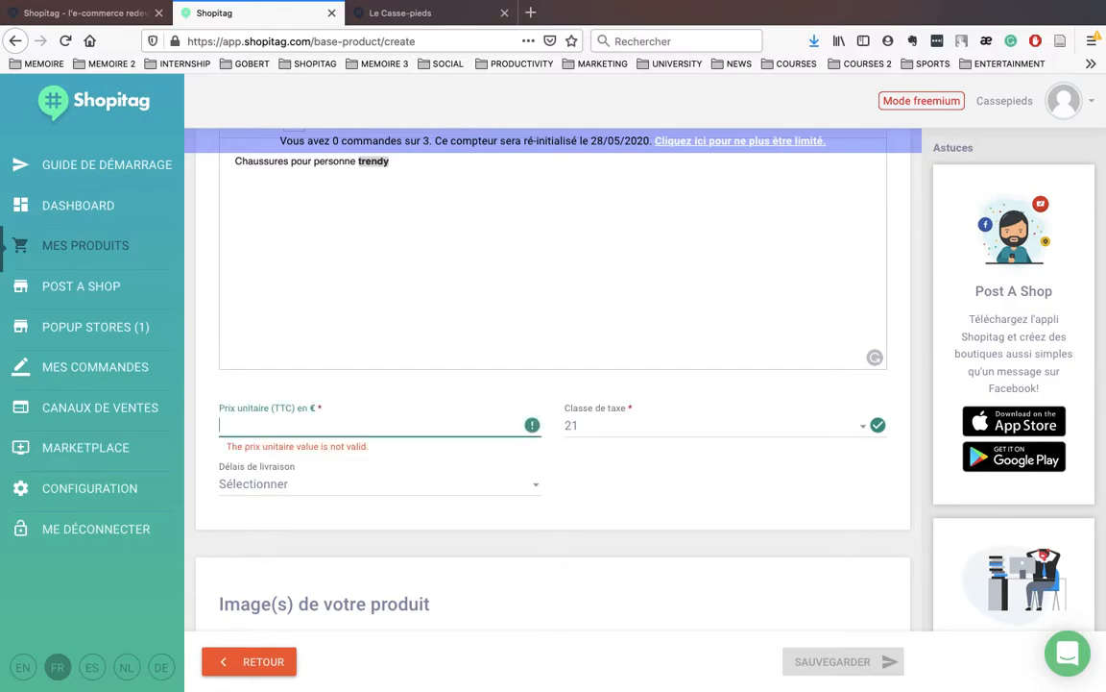
pyautogui.write('79')
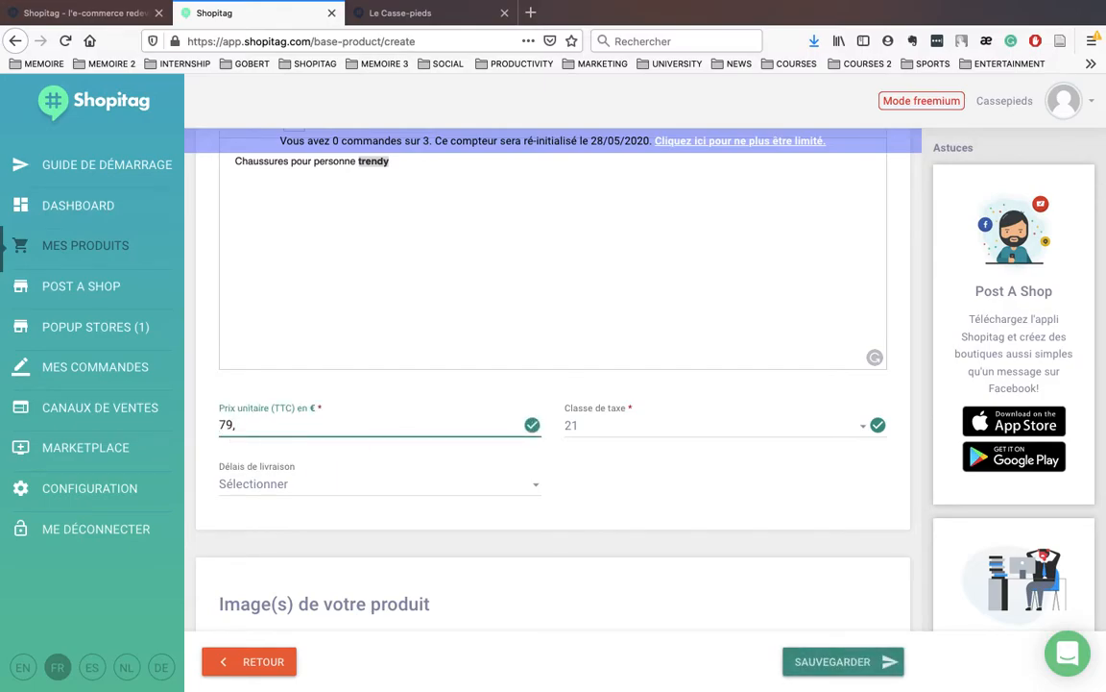
pyautogui.write(',29')
pyautogui.scroll(-1, 587, 452)
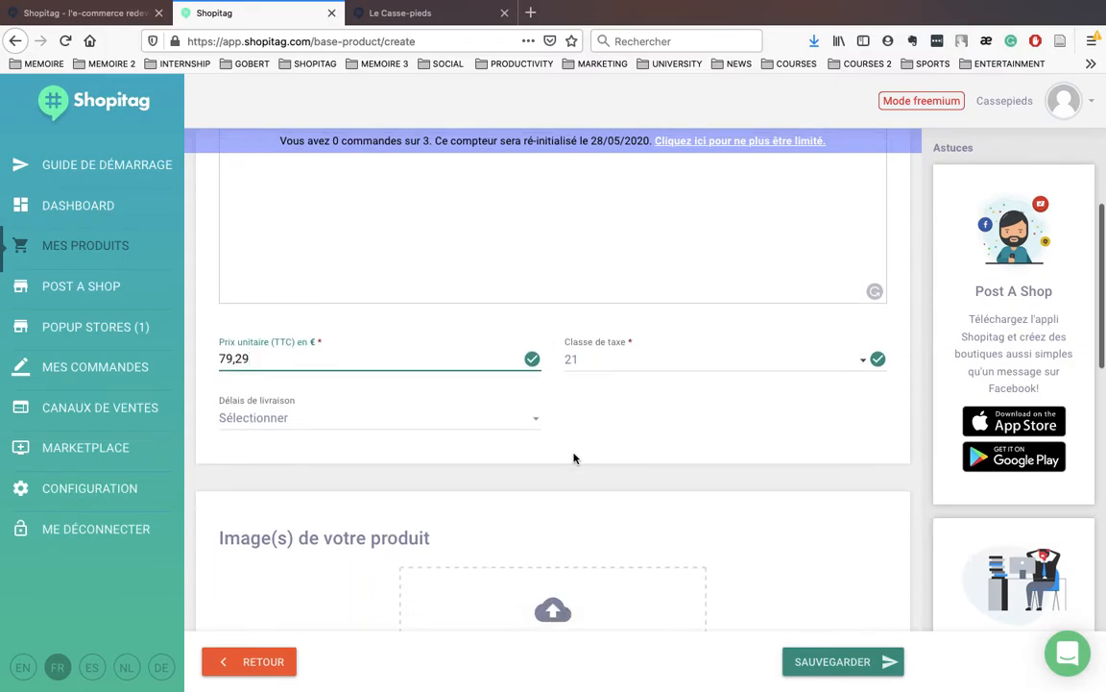
pyautogui.click(384, 423)
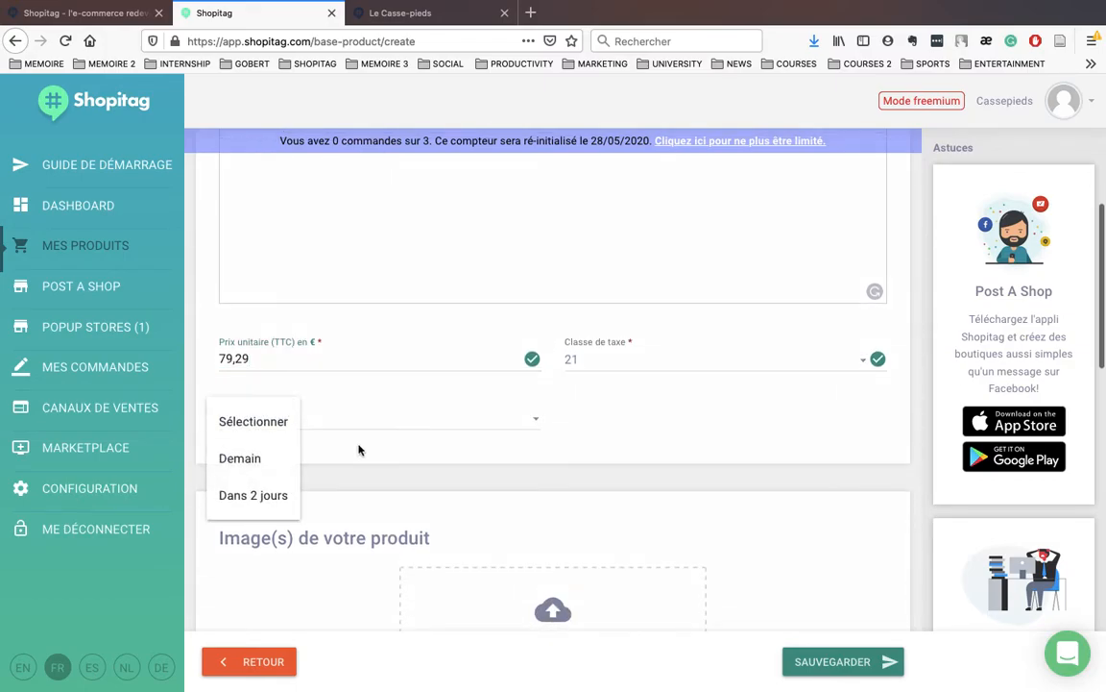
pyautogui.click(257, 460)
# Step: Upload NikeHuarache.jpg as the product photo and crop it
pyautogui.scroll(-2, 412, 469)
pyautogui.scroll(-2, 412, 468)
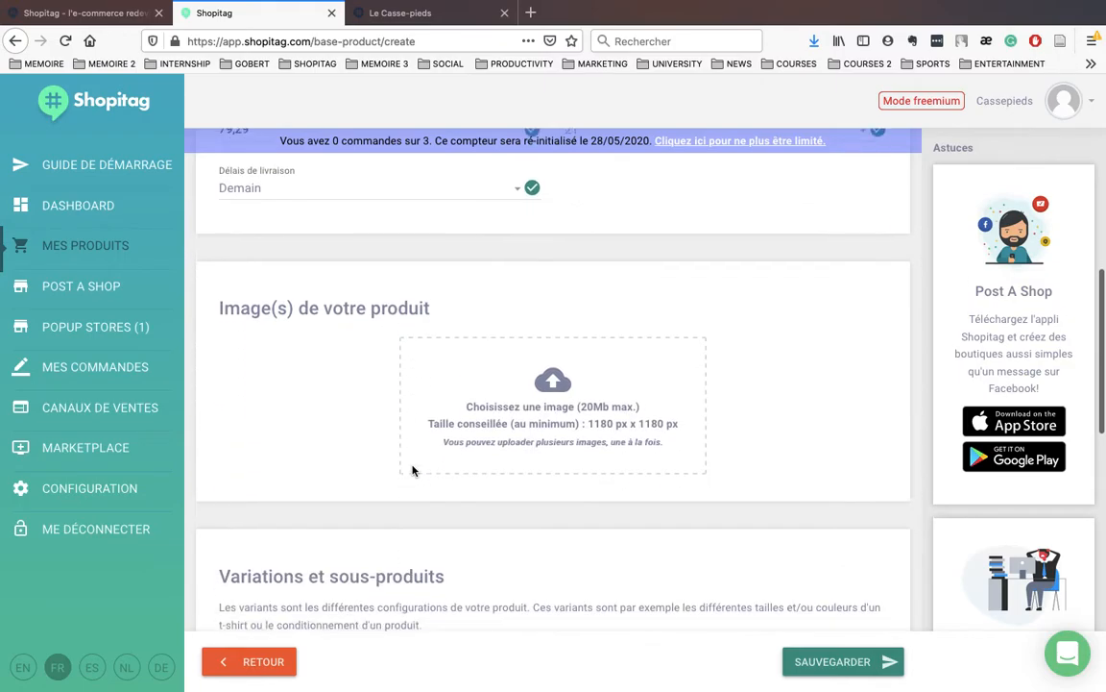
pyautogui.click(507, 389)
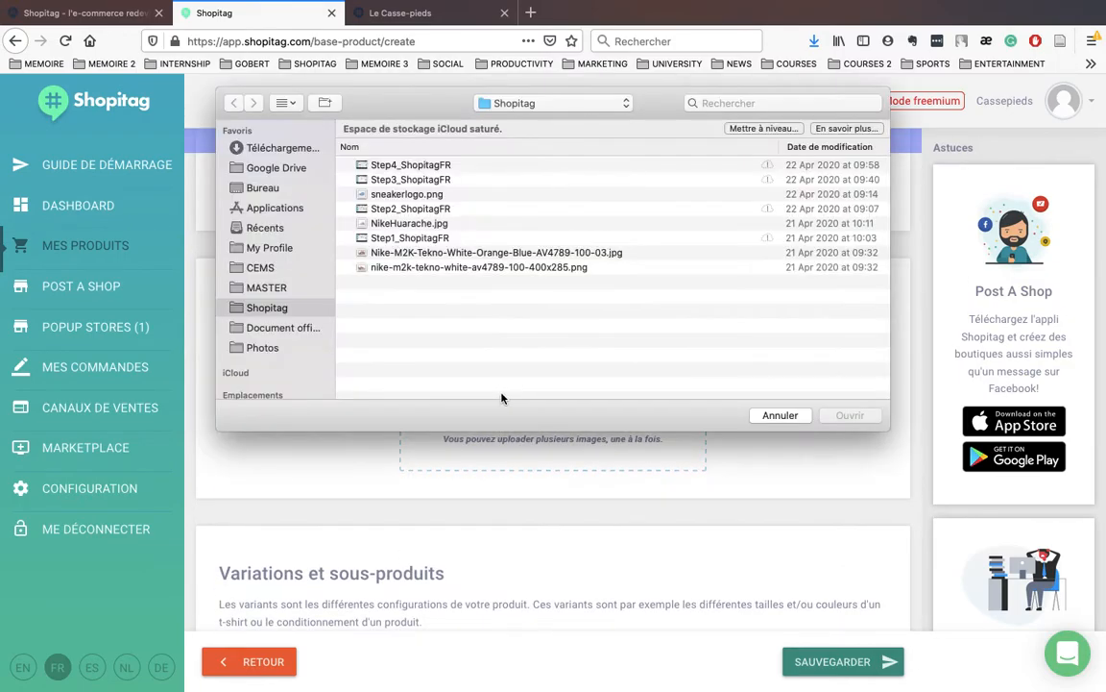
pyautogui.doubleClick(426, 222)
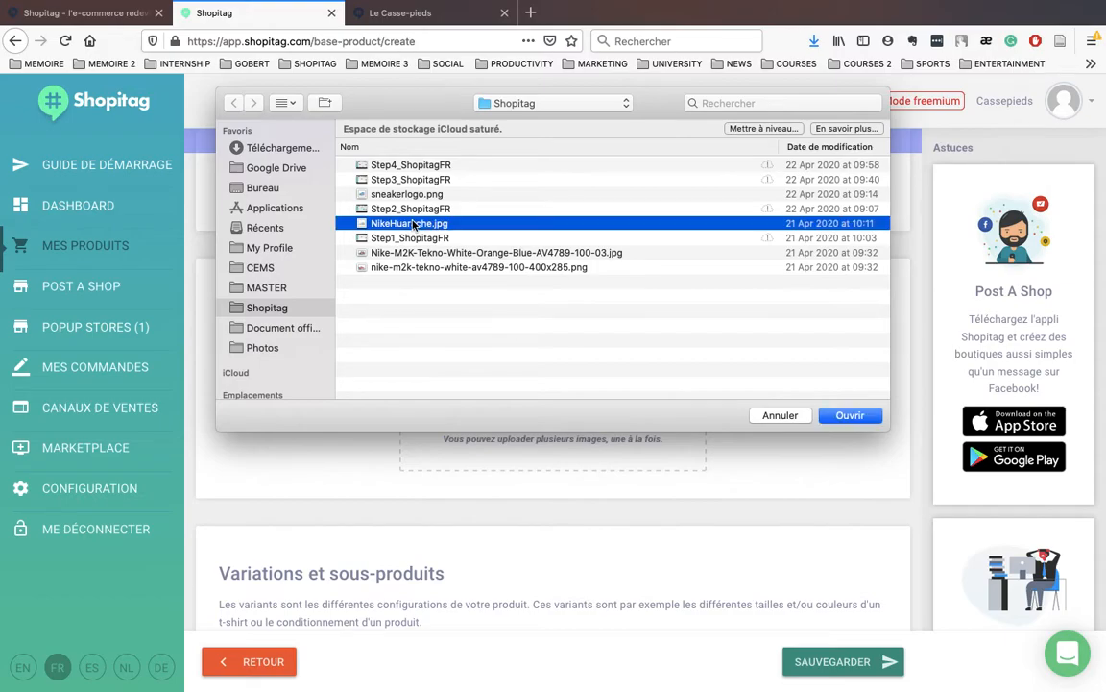
pyautogui.scroll(-3, 505, 390)
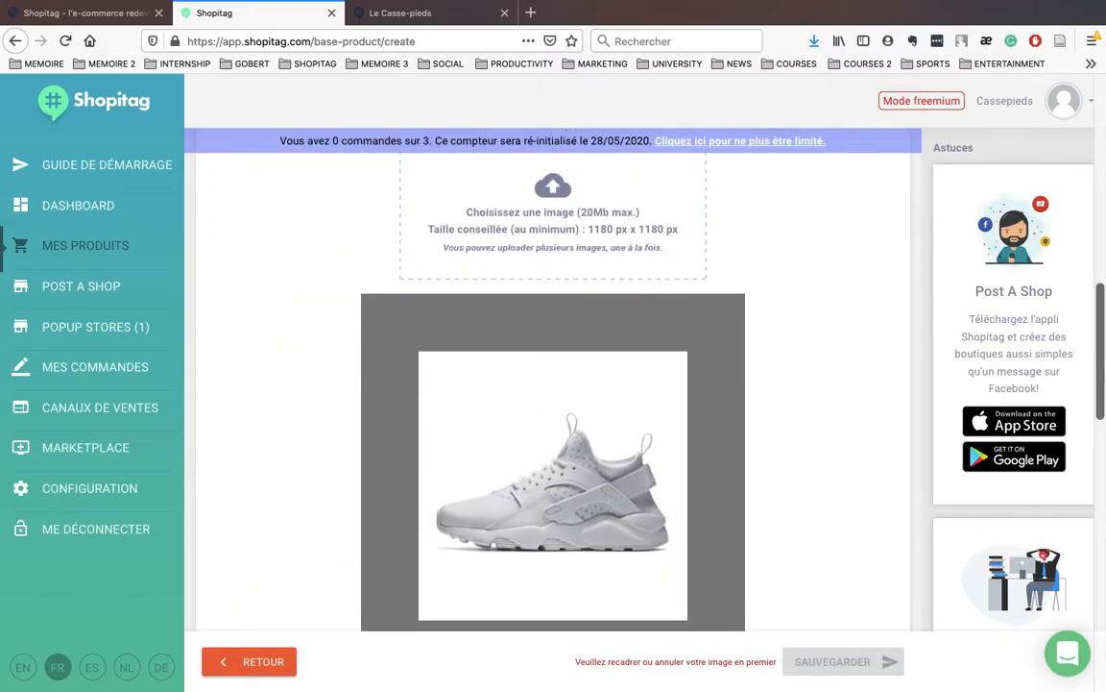
pyautogui.scroll(-3, 895, 383)
pyautogui.click(663, 451)
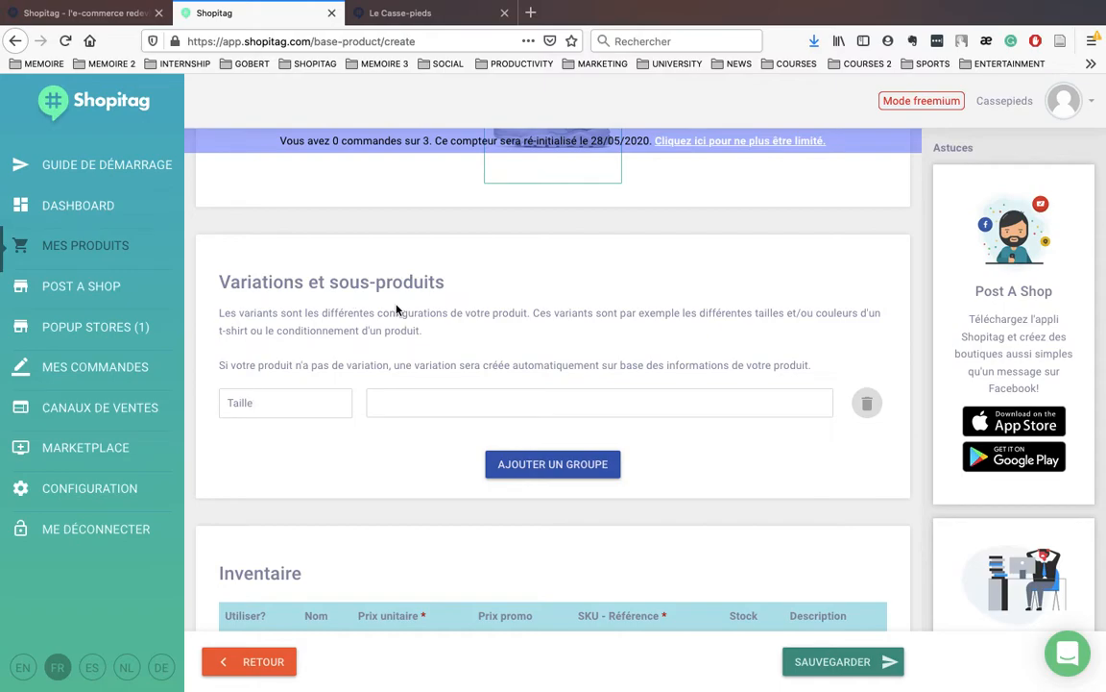
# Step: Add Taille values 40, 41, 42, 43, 44 and 45
pyautogui.scroll(2, 419, 292)
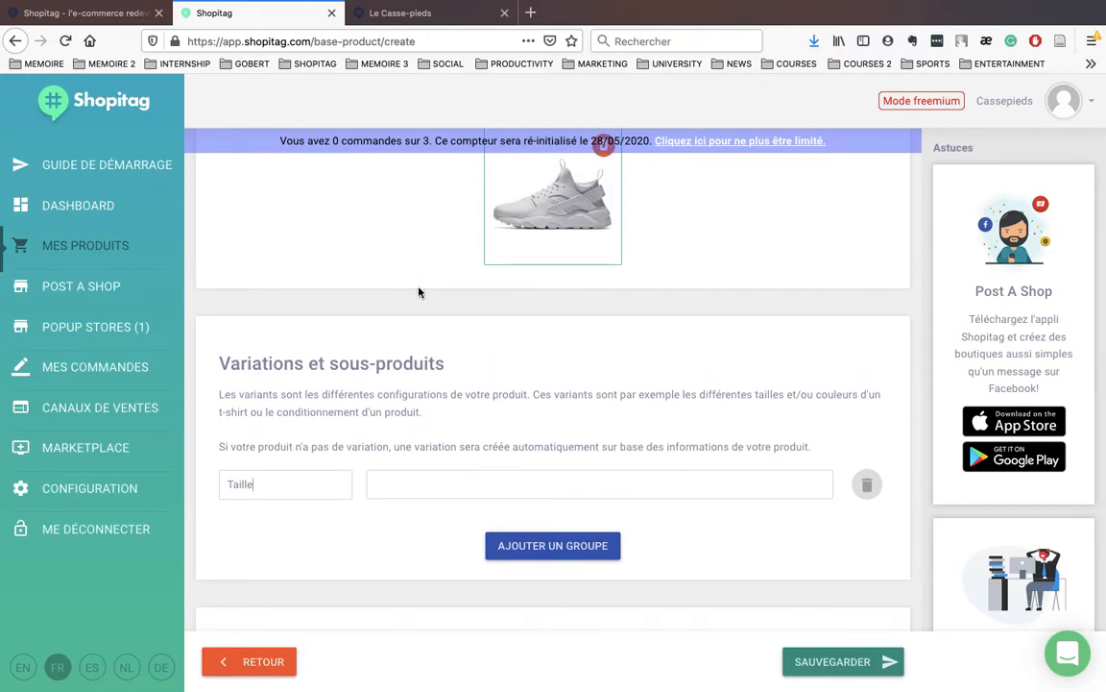
pyautogui.click(411, 492)
pyautogui.write('40')
pyautogui.press('Return')
pyautogui.write('41')
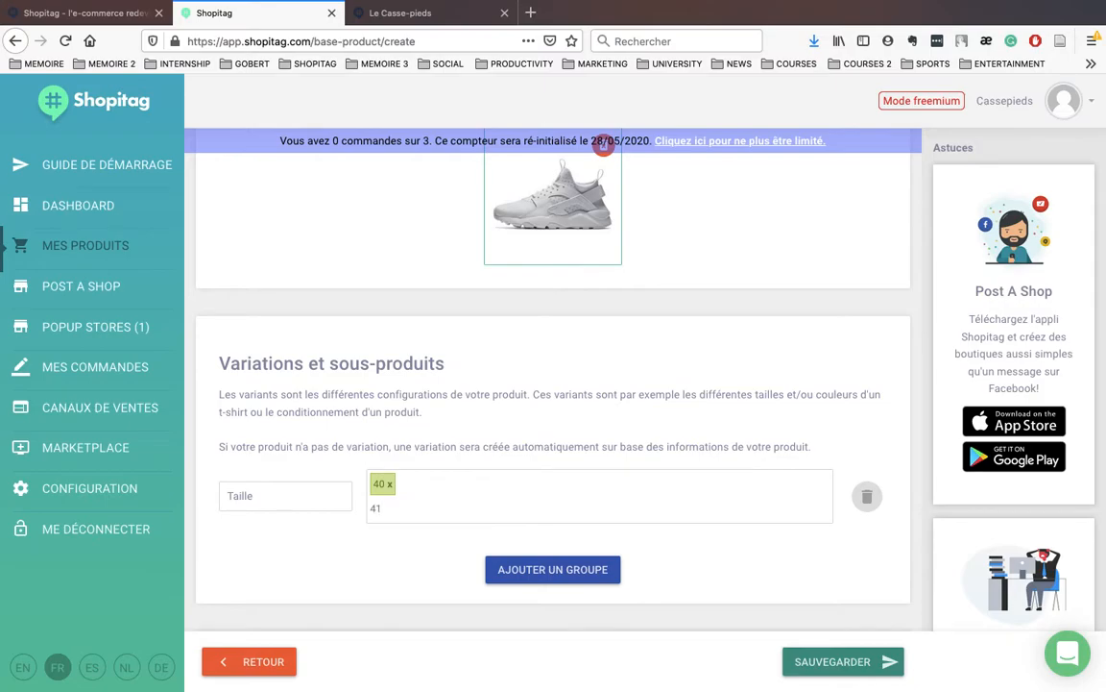
pyautogui.press('Return')
pyautogui.write('42')
pyautogui.press('Return')
pyautogui.write('43')
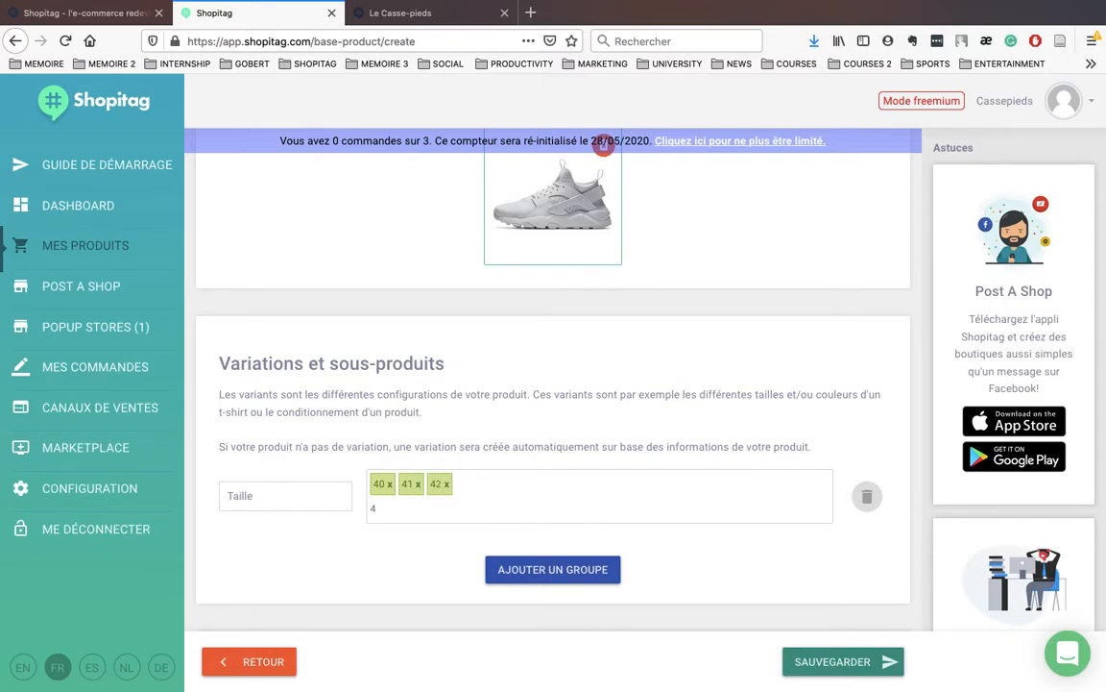
pyautogui.press('Return')
pyautogui.write('44')
pyautogui.press('Return')
pyautogui.write('45')
pyautogui.press('Return')
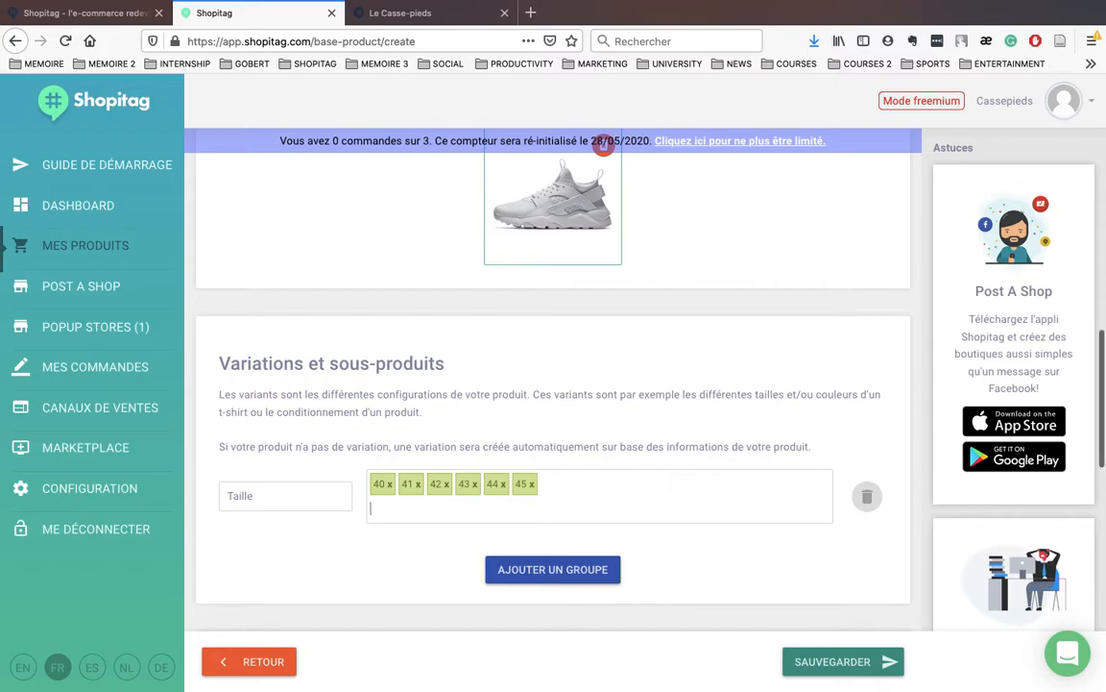
# Step: Add a Couleur variation group with values Noir, Blanc and Gris
pyautogui.click(520, 576)
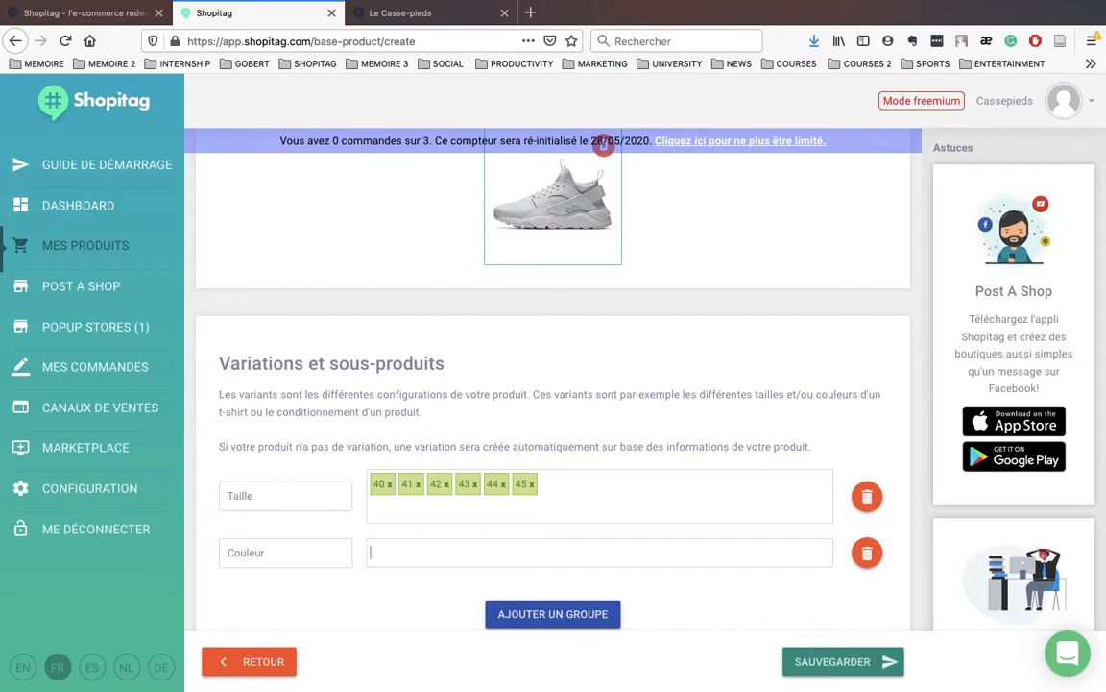
pyautogui.write('Noir')
pyautogui.press('Return')
pyautogui.write('Blanc')
pyautogui.press('Return')
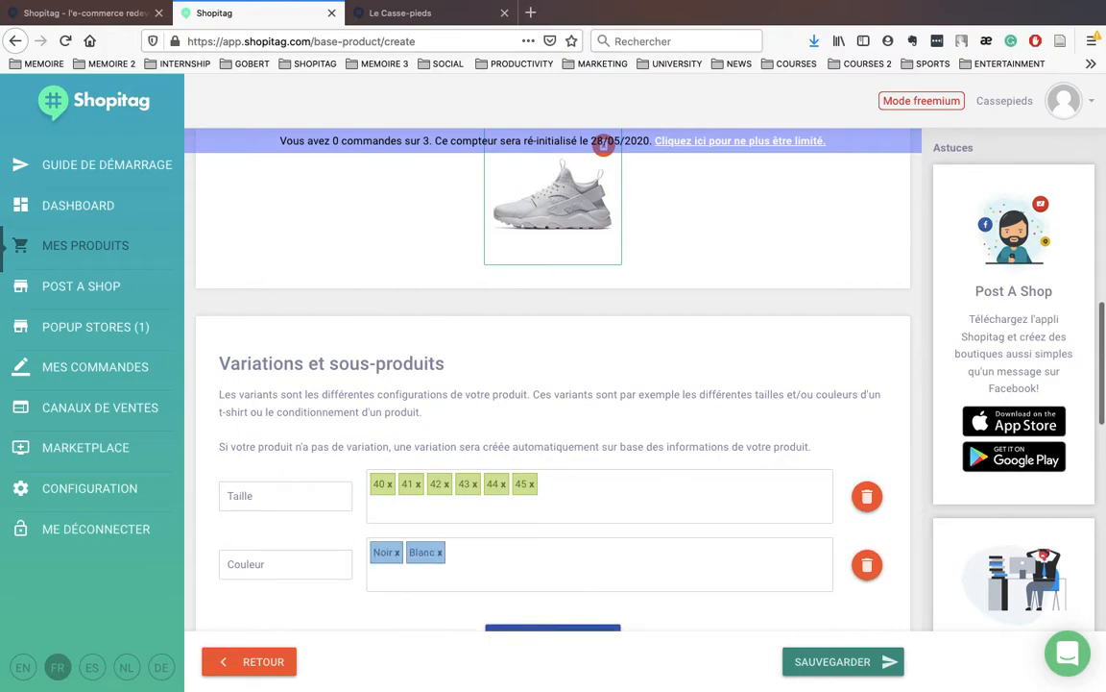
pyautogui.press('Return')
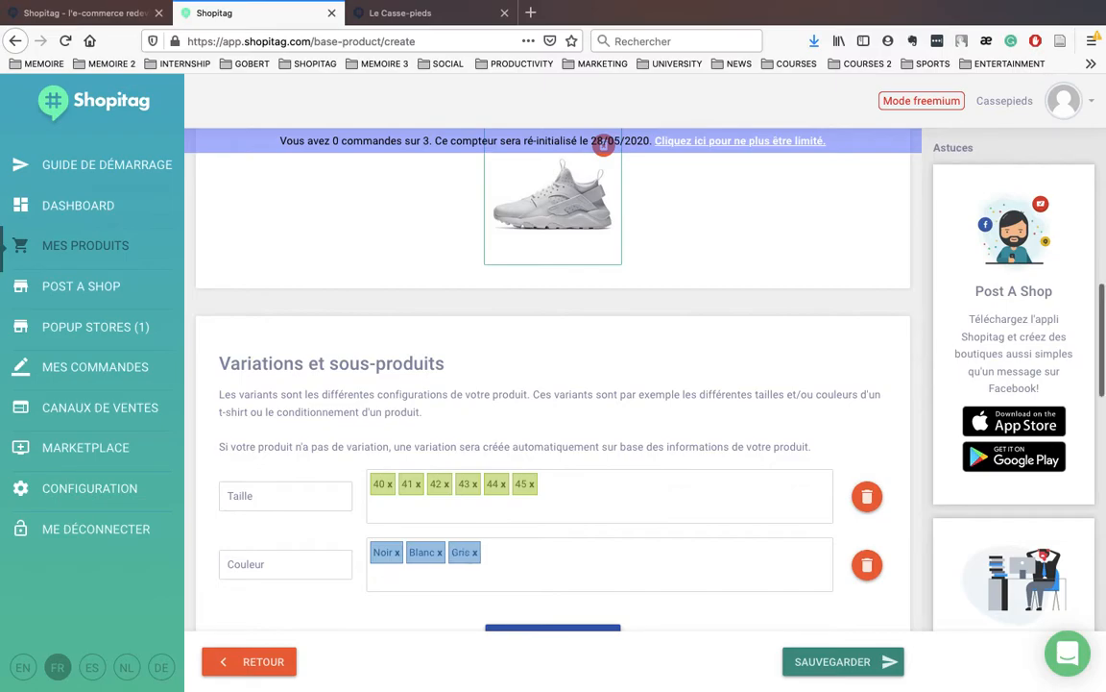
pyautogui.scroll(-3, 550, 603)
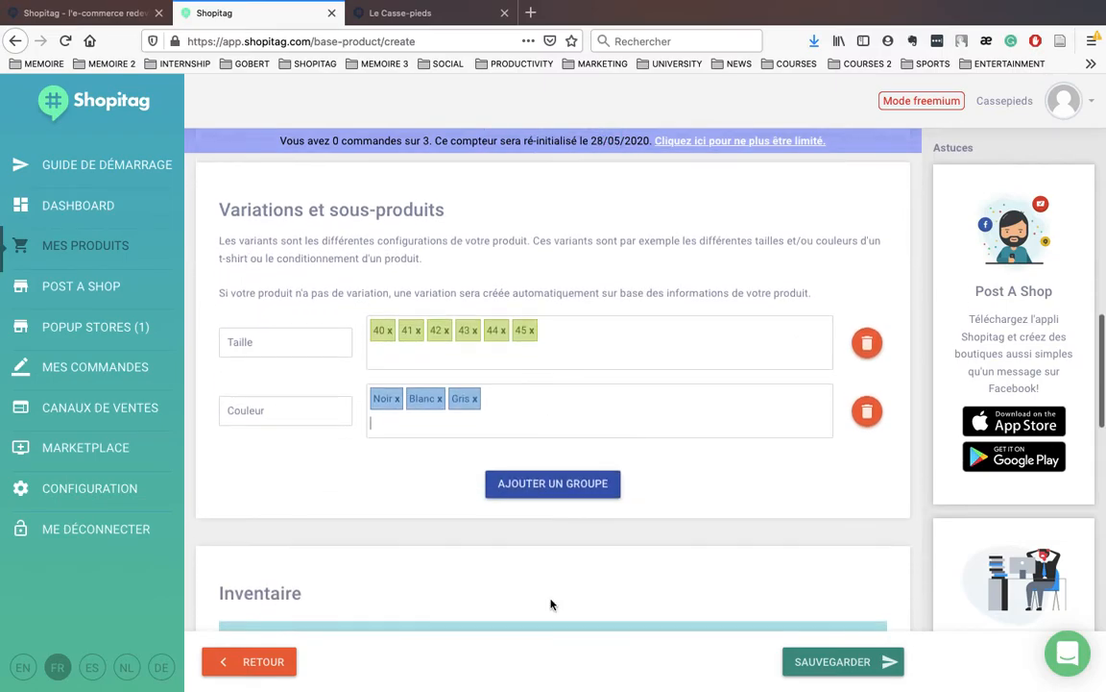
pyautogui.scroll(-1, 551, 609)
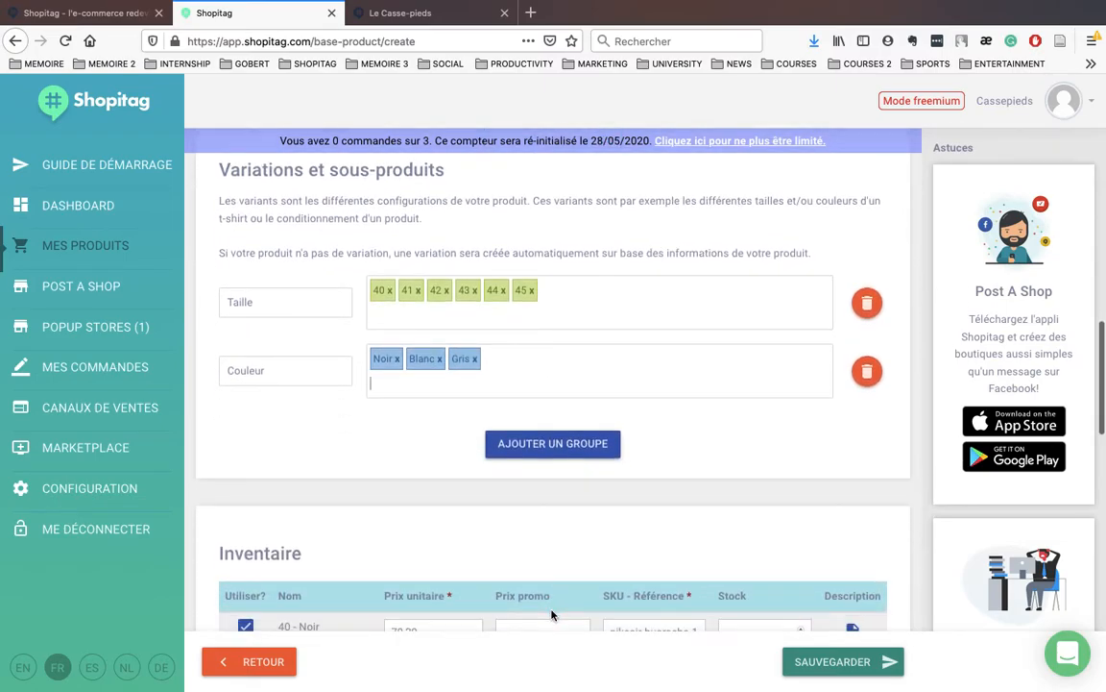
pyautogui.scroll(-2, 553, 613)
pyautogui.scroll(2, 553, 610)
pyautogui.scroll(-3, 552, 611)
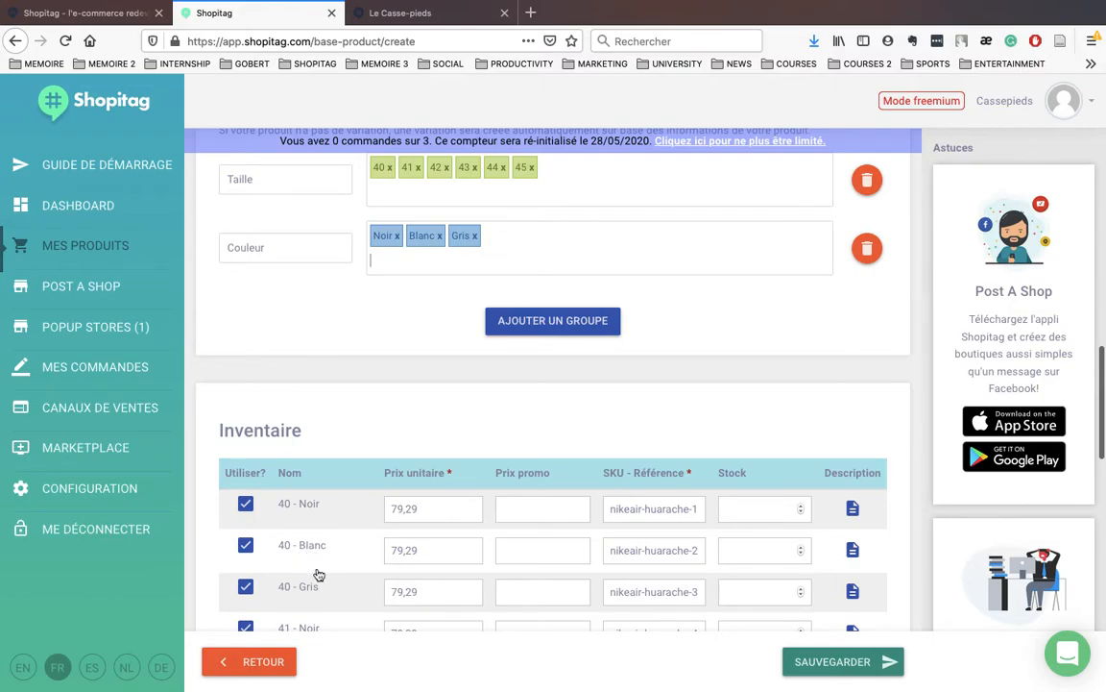
pyautogui.scroll(-4, 320, 568)
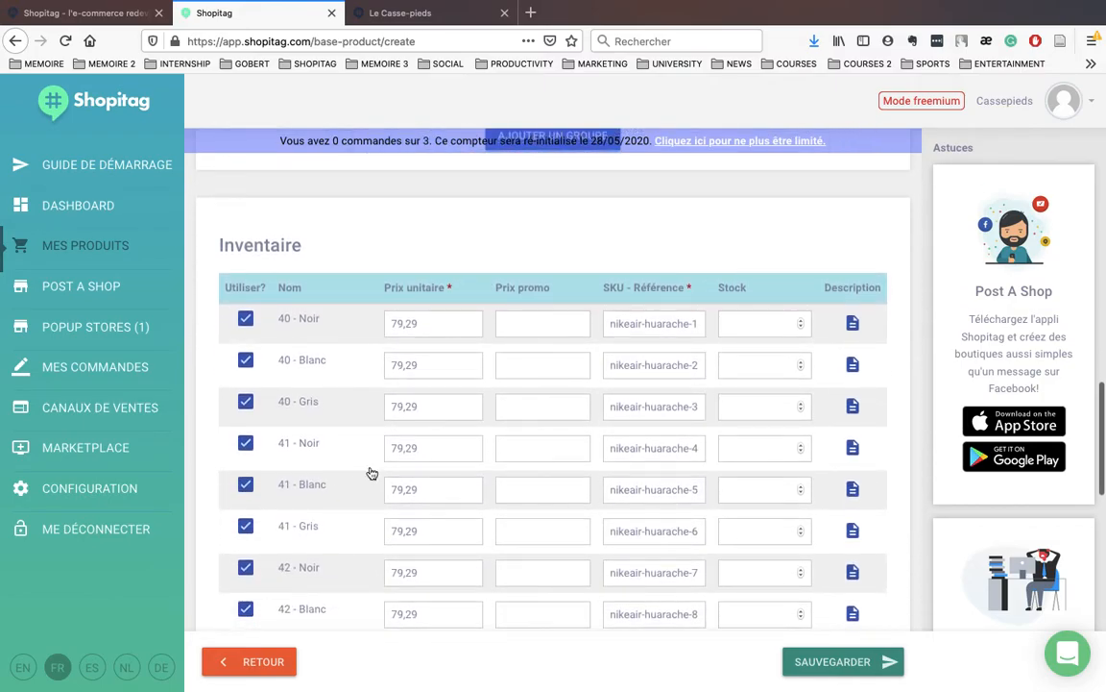
pyautogui.scroll(-11, 405, 579)
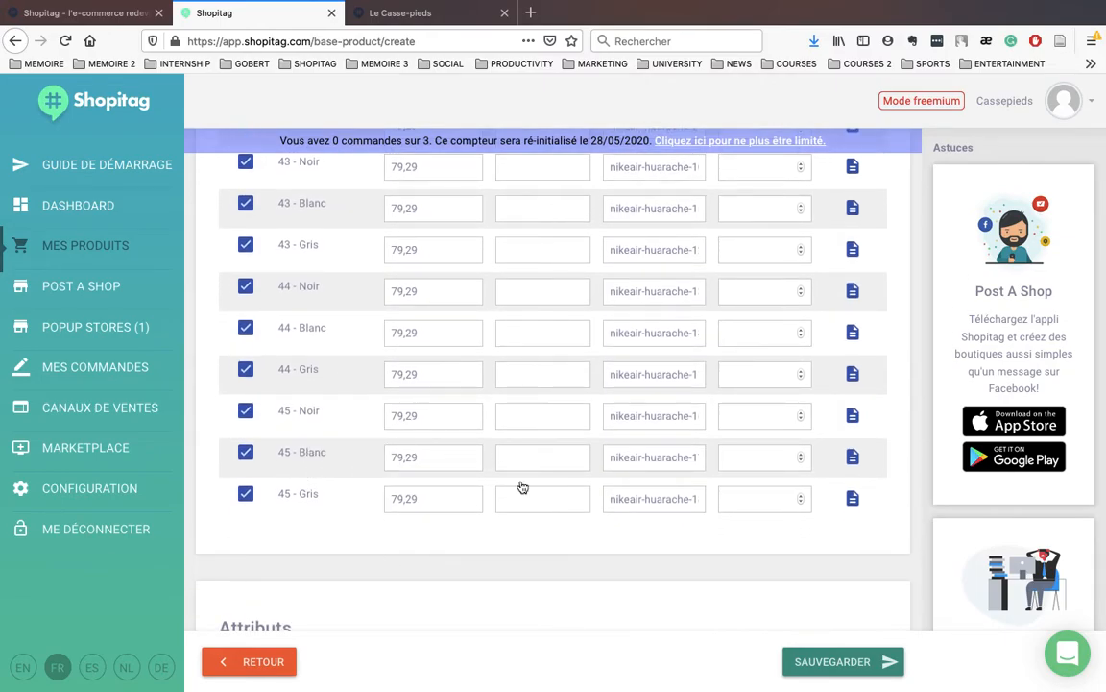
pyautogui.scroll(-2, 520, 482)
pyautogui.scroll(-2, 521, 480)
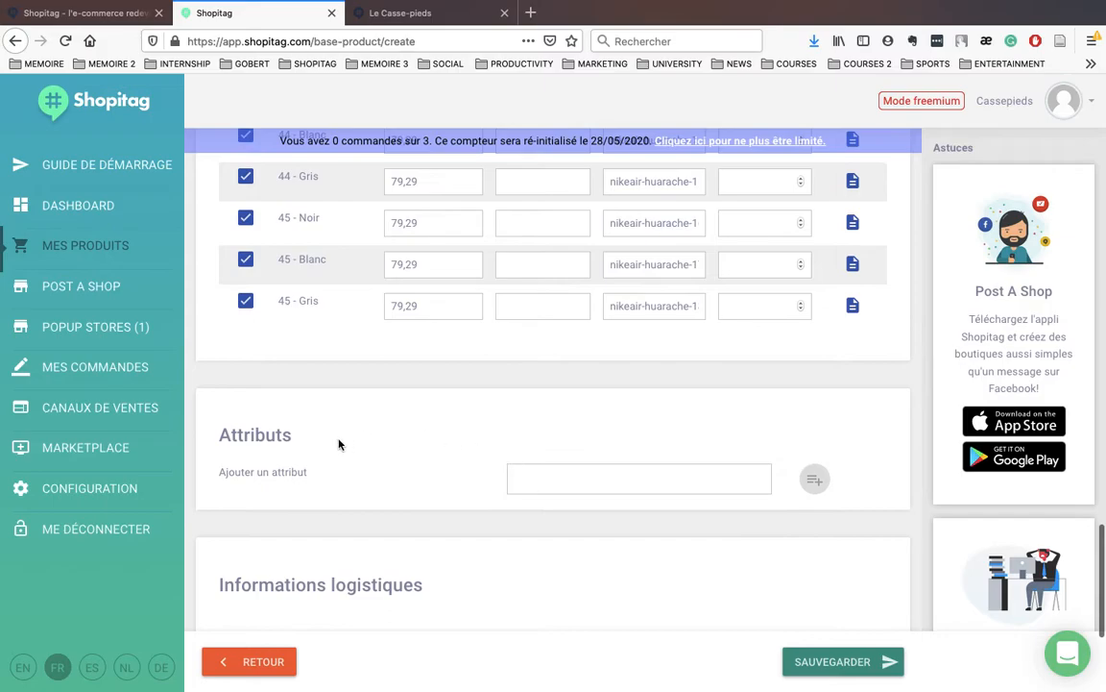
pyautogui.scroll(-4, 675, 464)
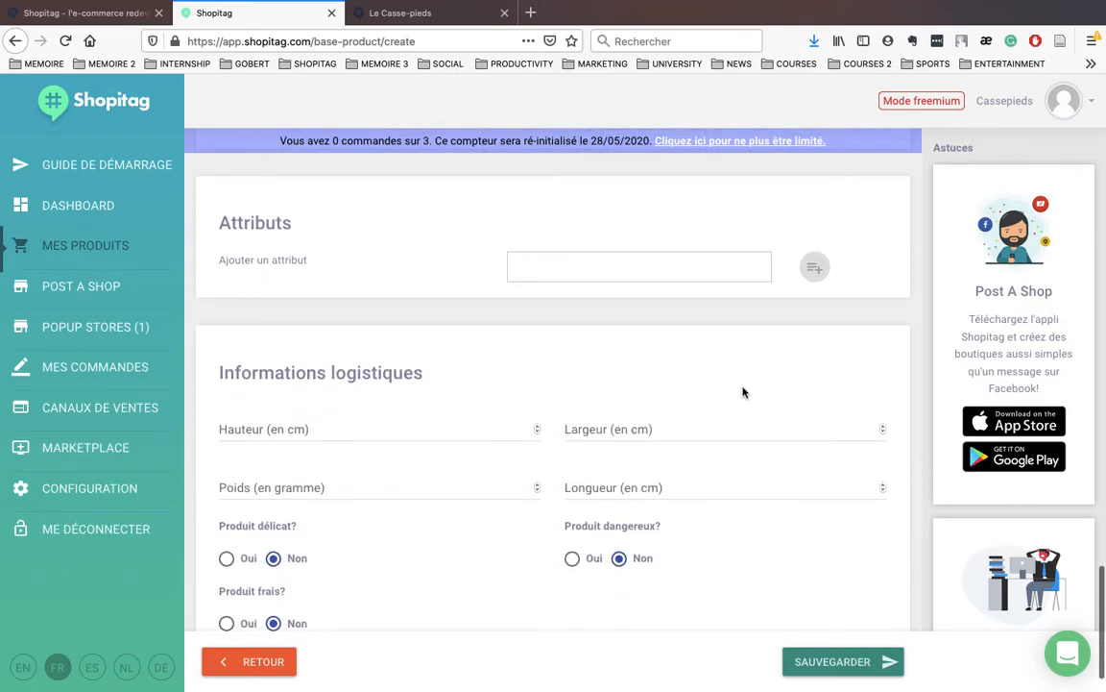
pyautogui.scroll(-1, 744, 390)
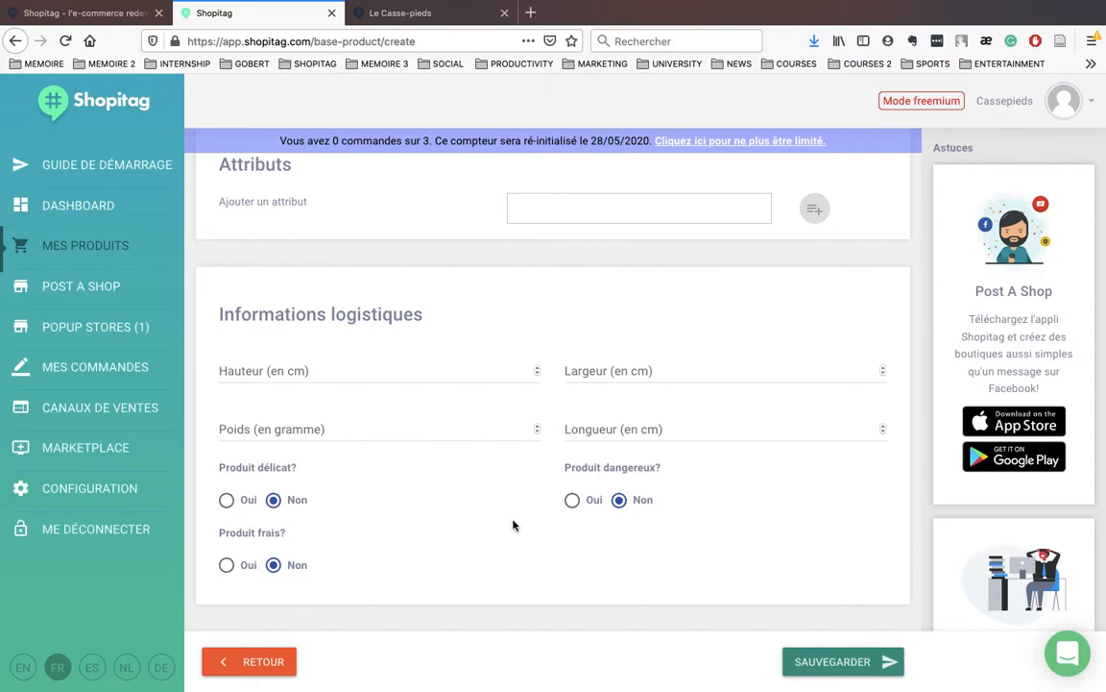
# Step: Save the Nike Air Huarache product and begin adding it to the popup store
pyautogui.click(837, 662)
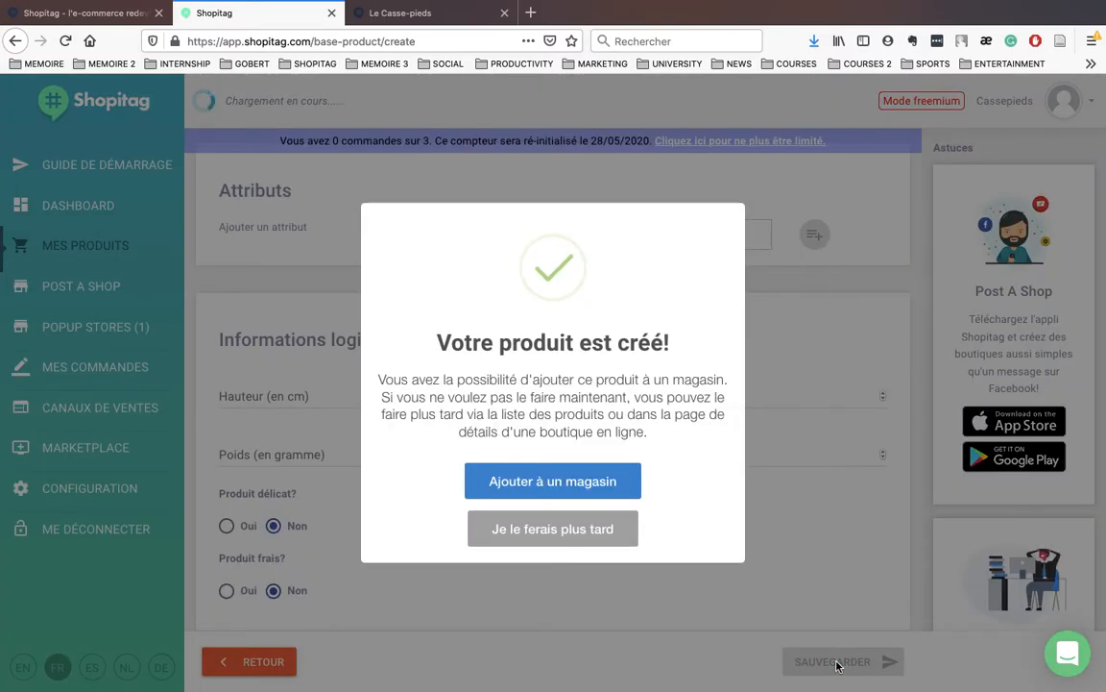
pyautogui.click(559, 481)
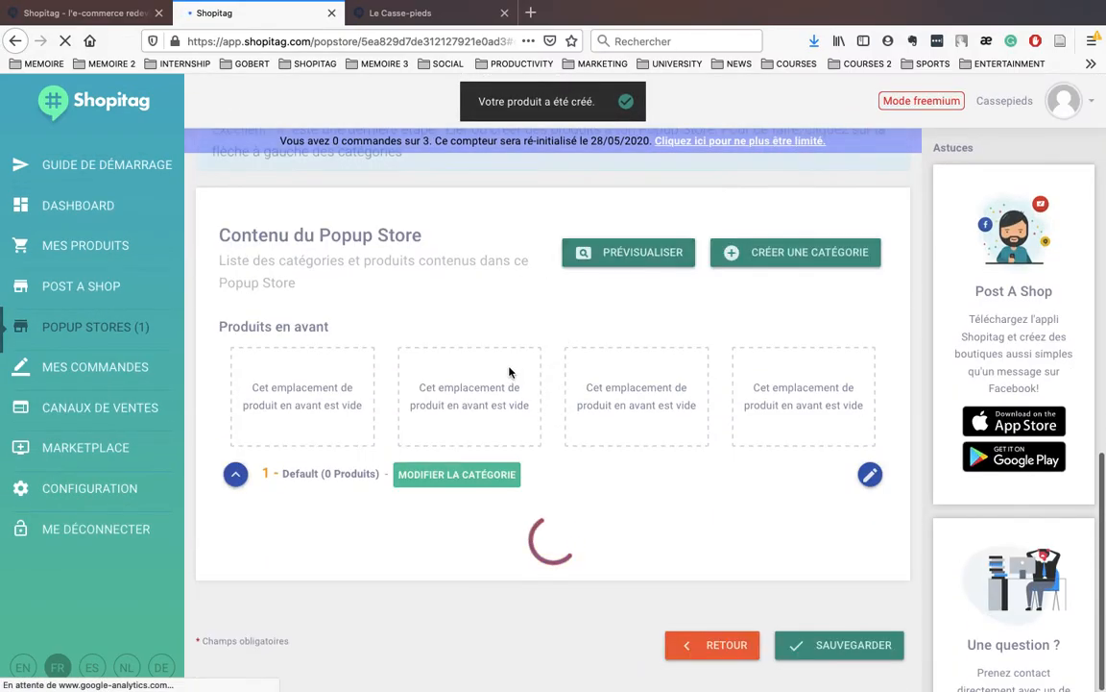
# Step: Set the popup store active from 25/04/2020 to 25/05/2020
pyautogui.scroll(10, 481, 368)
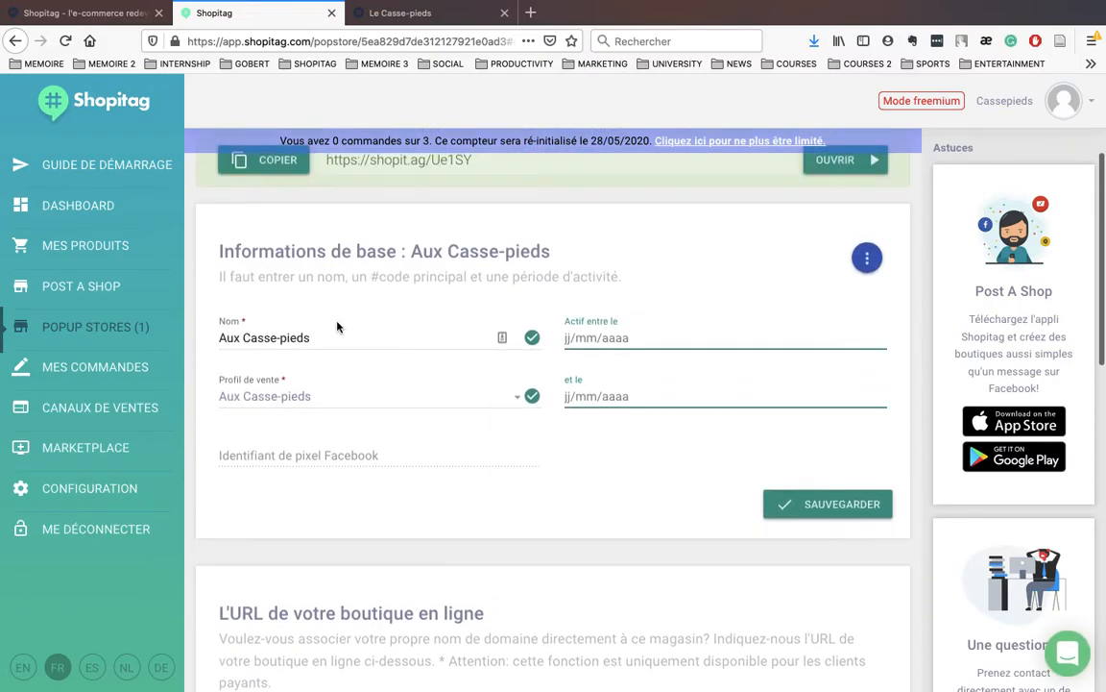
pyautogui.click(577, 338)
pyautogui.click(629, 457)
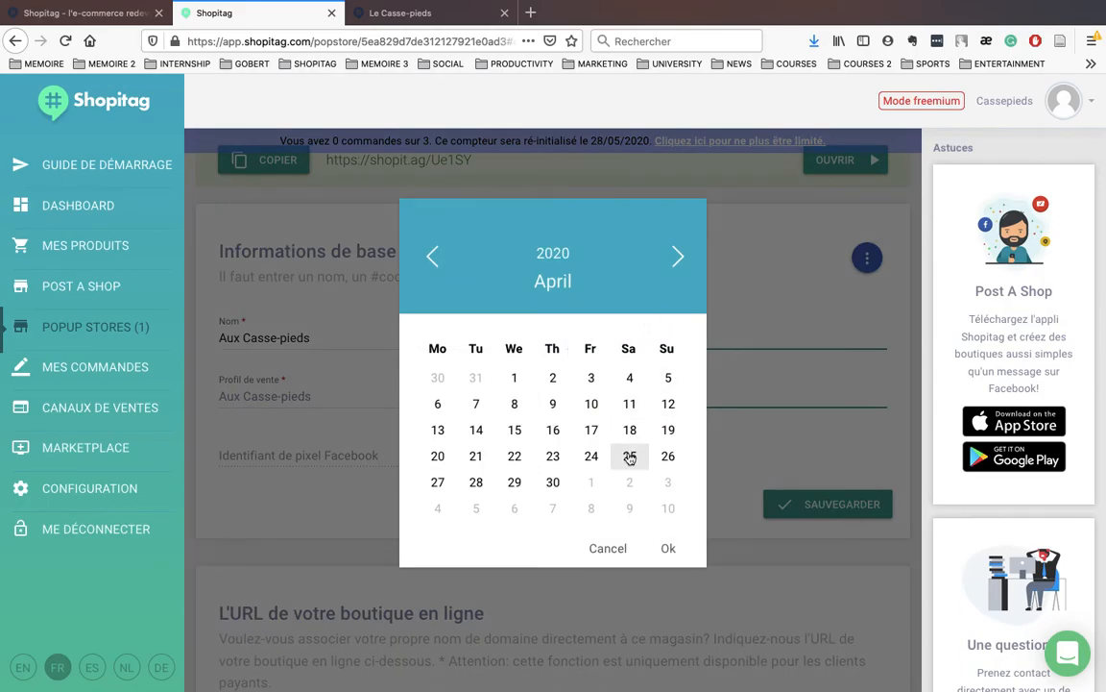
pyautogui.click(657, 413)
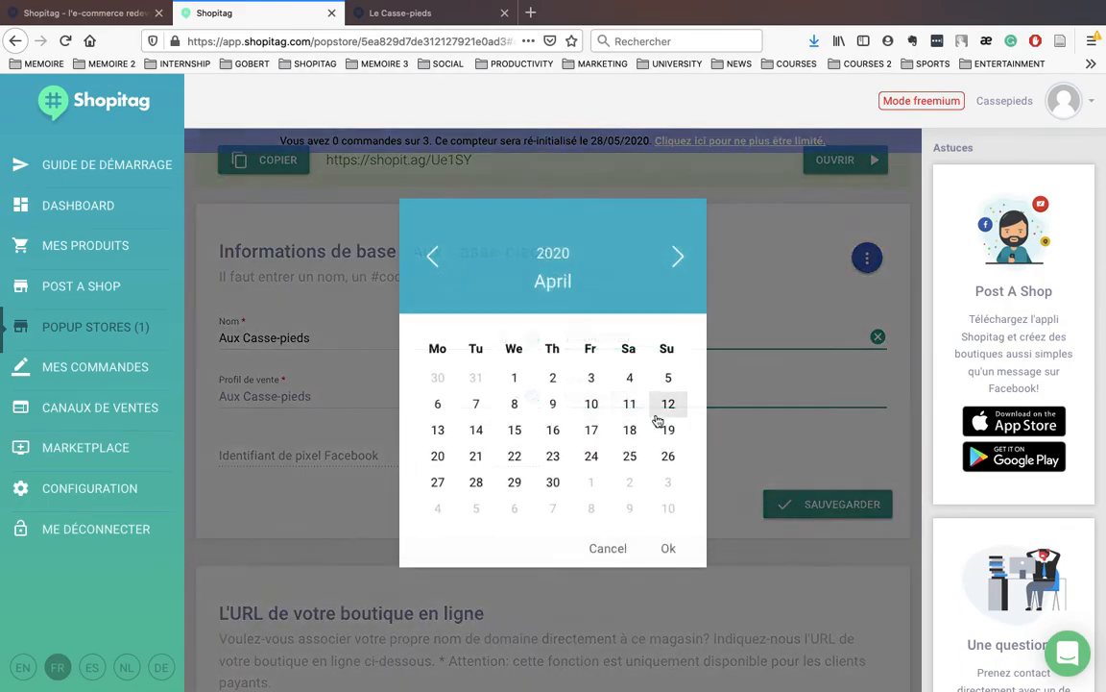
pyautogui.click(677, 256)
pyautogui.click(442, 488)
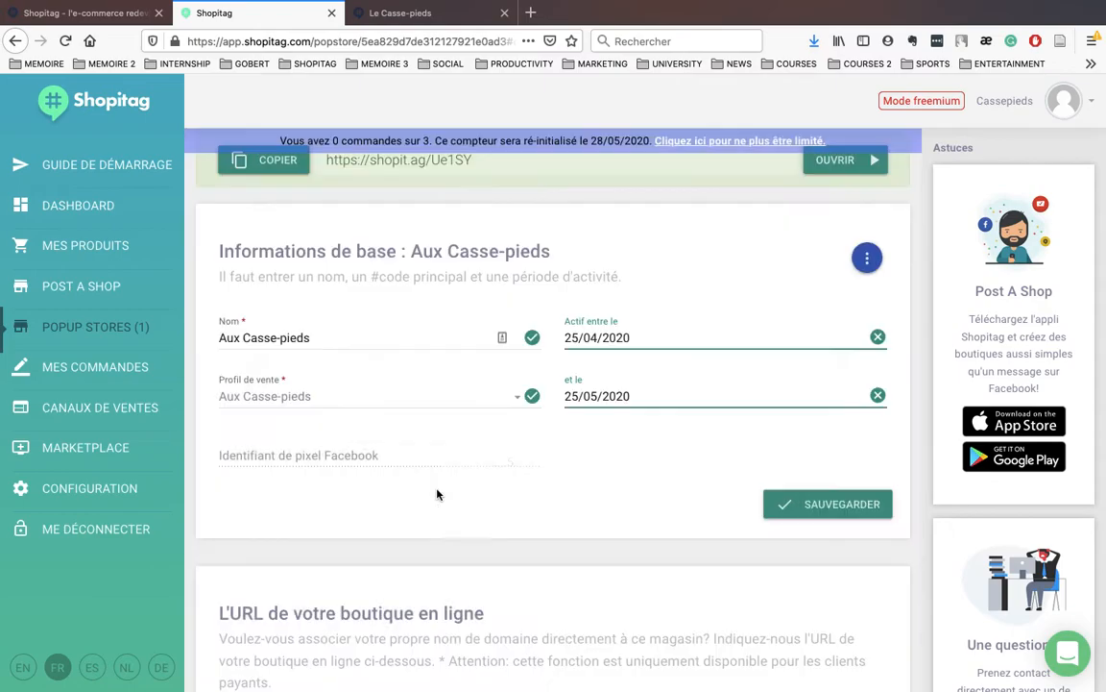
# Step: Link the existing Nike Air Huarache product to the Default category
pyautogui.scroll(-3, 632, 476)
pyautogui.scroll(-4, 632, 477)
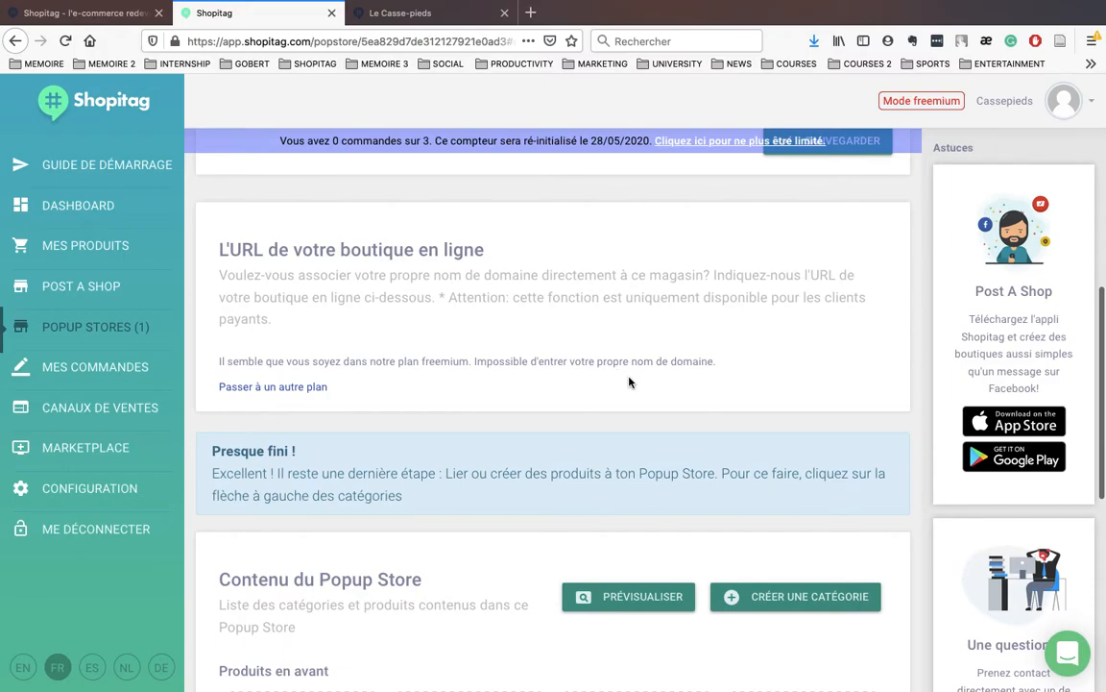
pyautogui.scroll(-2, 629, 381)
pyautogui.scroll(-2, 522, 557)
pyautogui.scroll(-5, 522, 557)
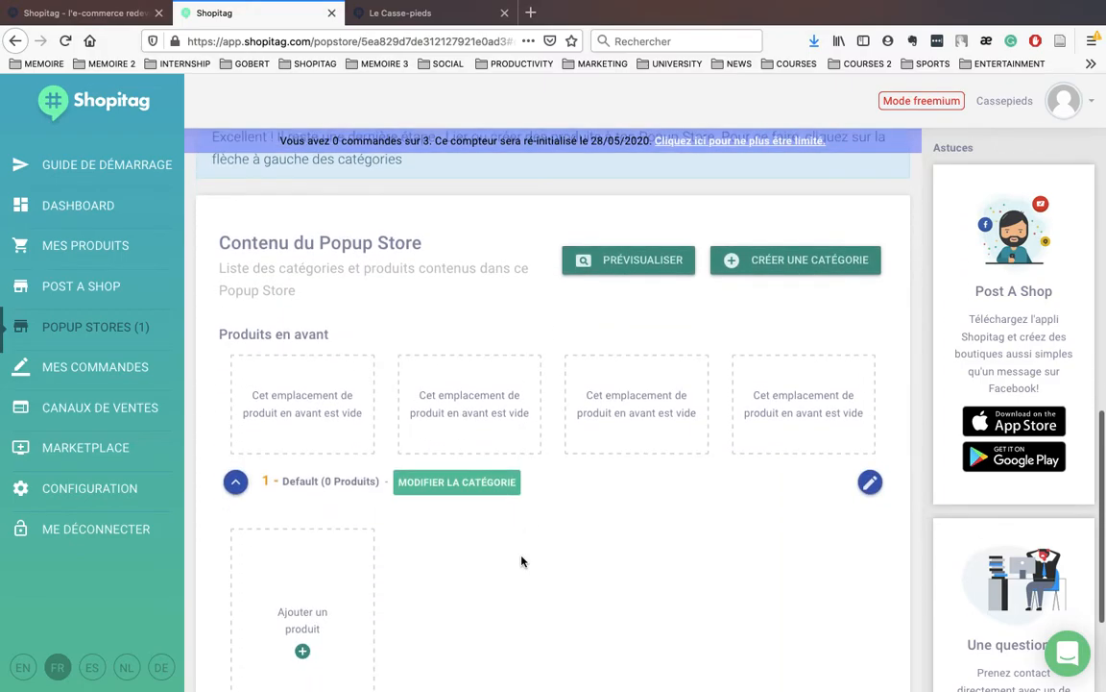
pyautogui.click(302, 524)
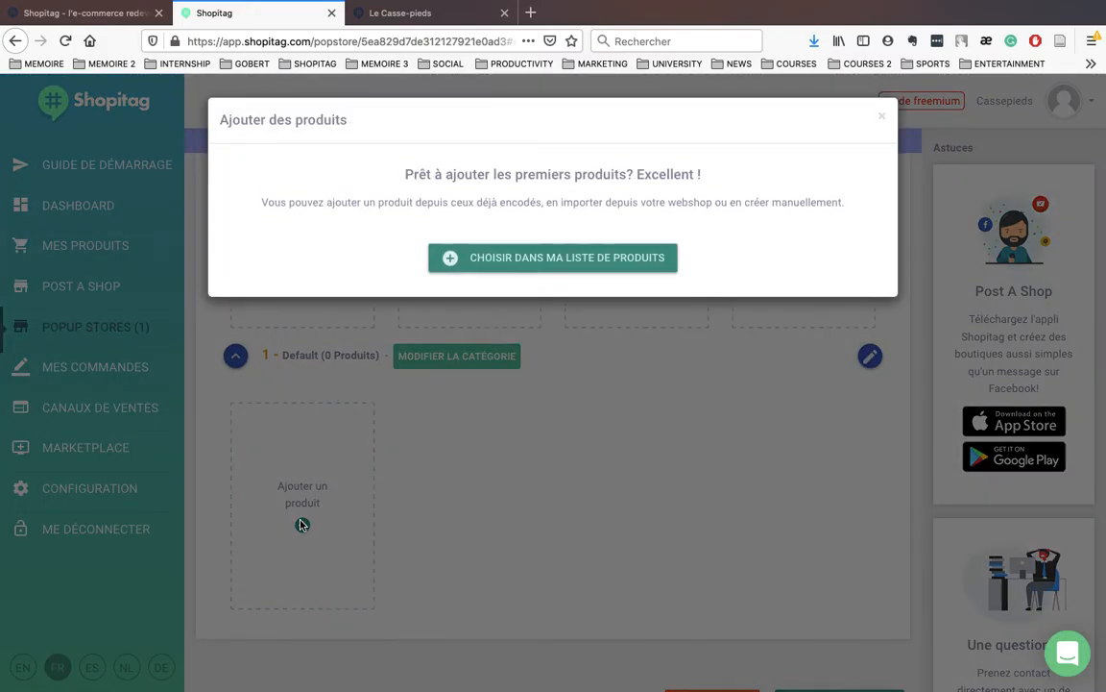
pyautogui.click(484, 257)
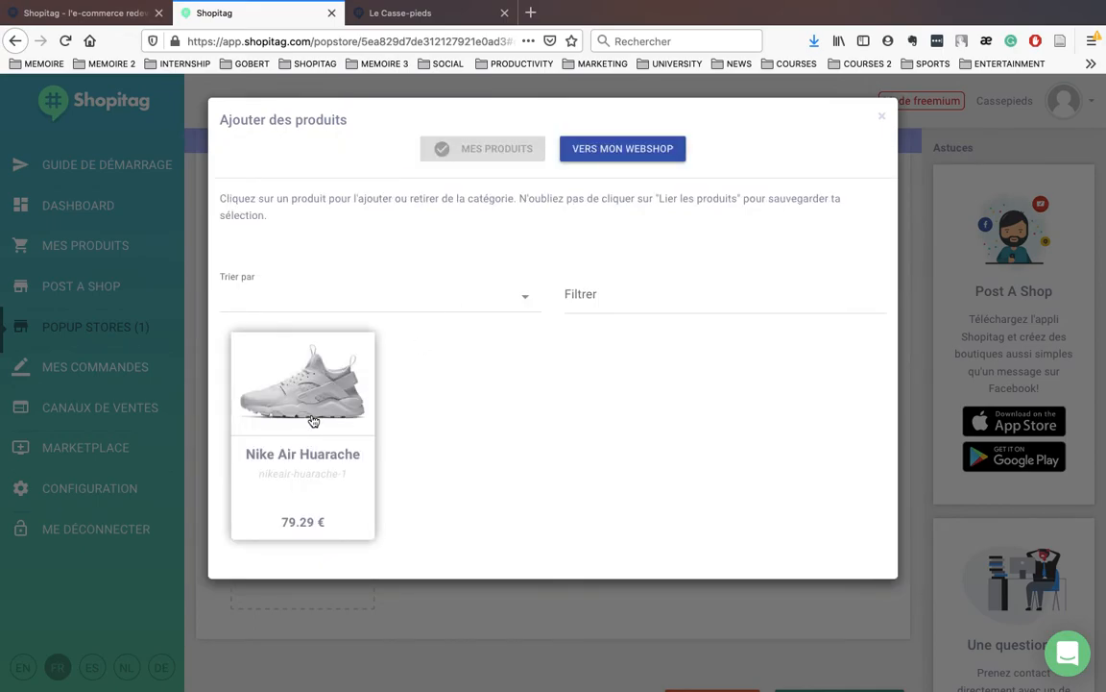
pyautogui.click(280, 381)
pyautogui.click(758, 521)
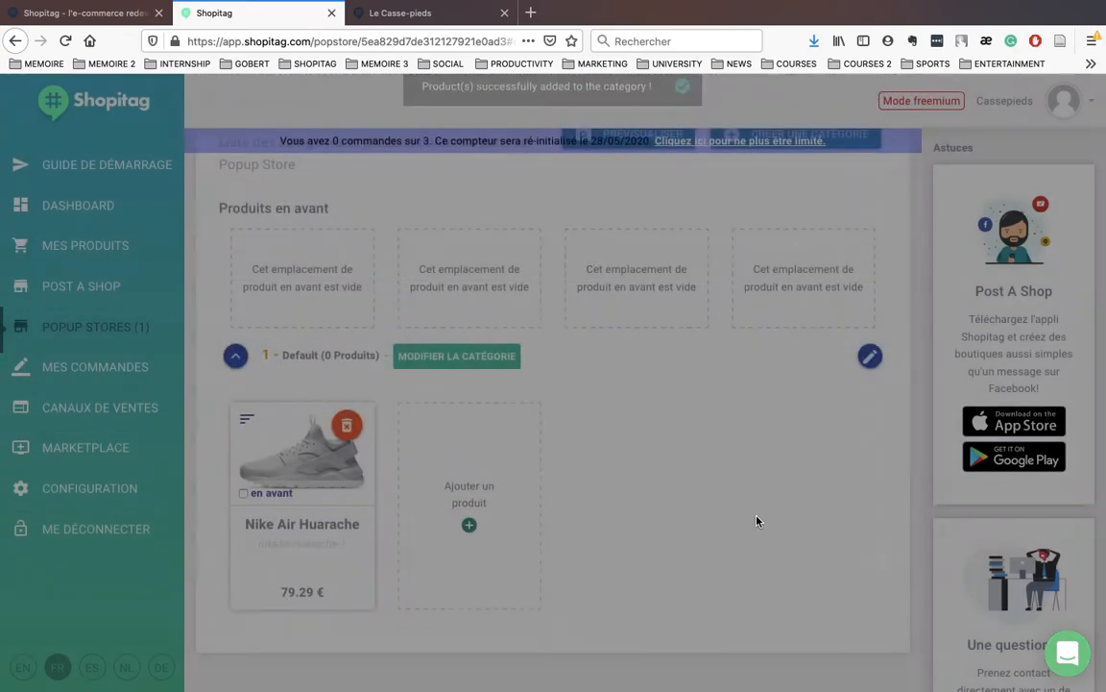
# Step: Save the popup store and preview its storefront
pyautogui.scroll(-1, 731, 531)
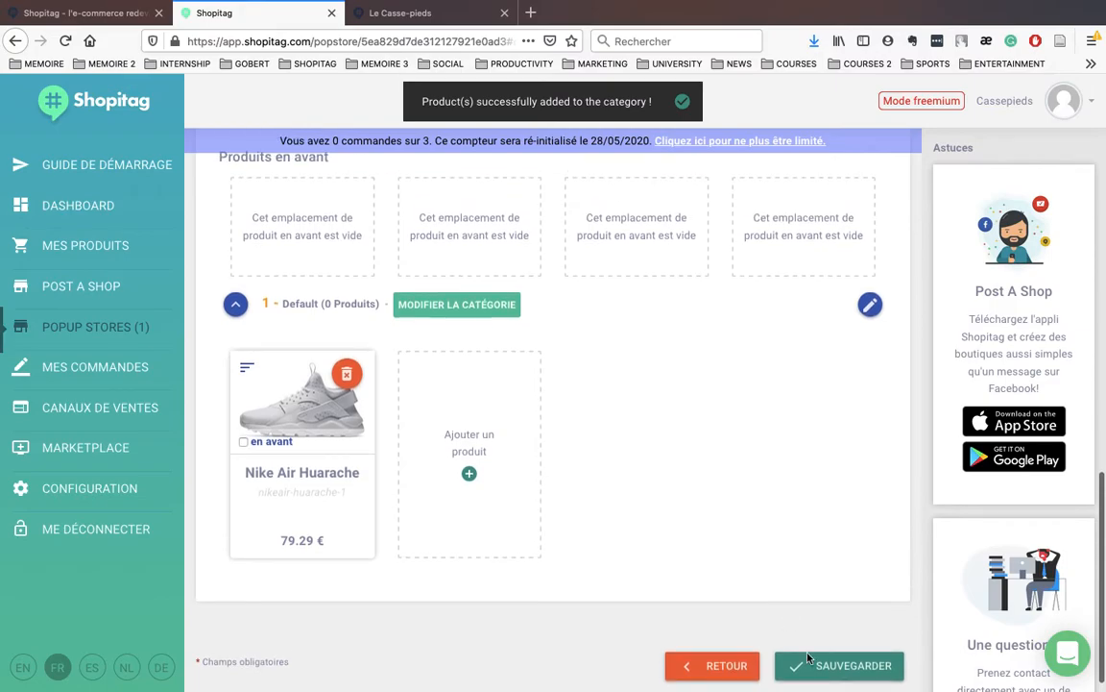
pyautogui.click(836, 666)
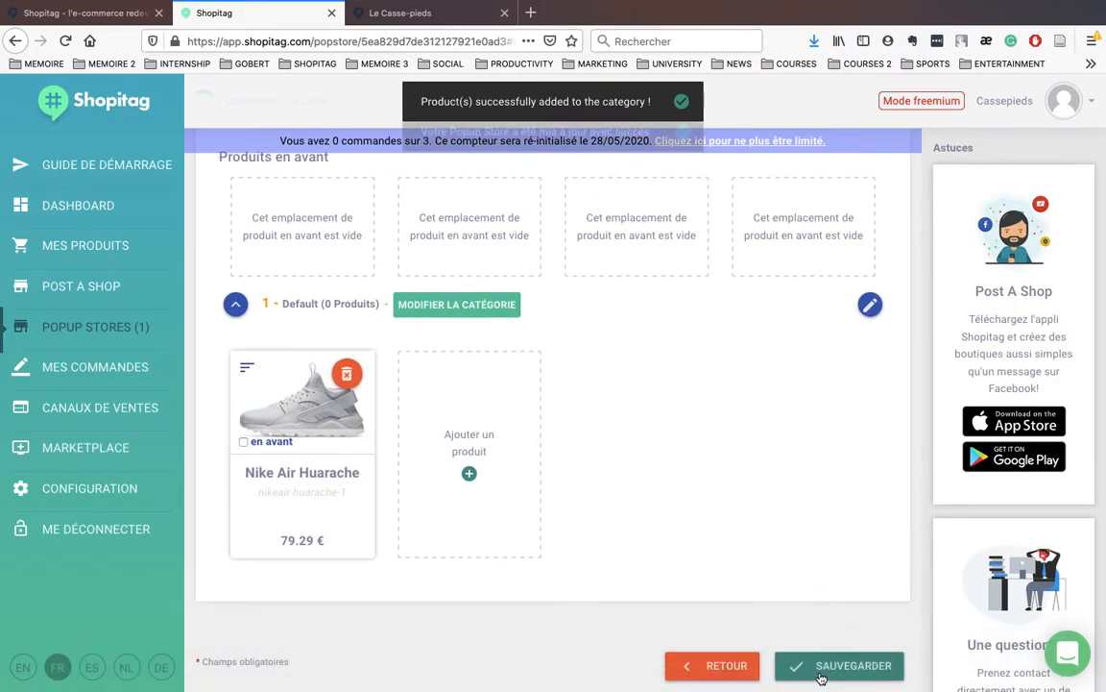
pyautogui.scroll(2, 778, 538)
pyautogui.scroll(1, 778, 538)
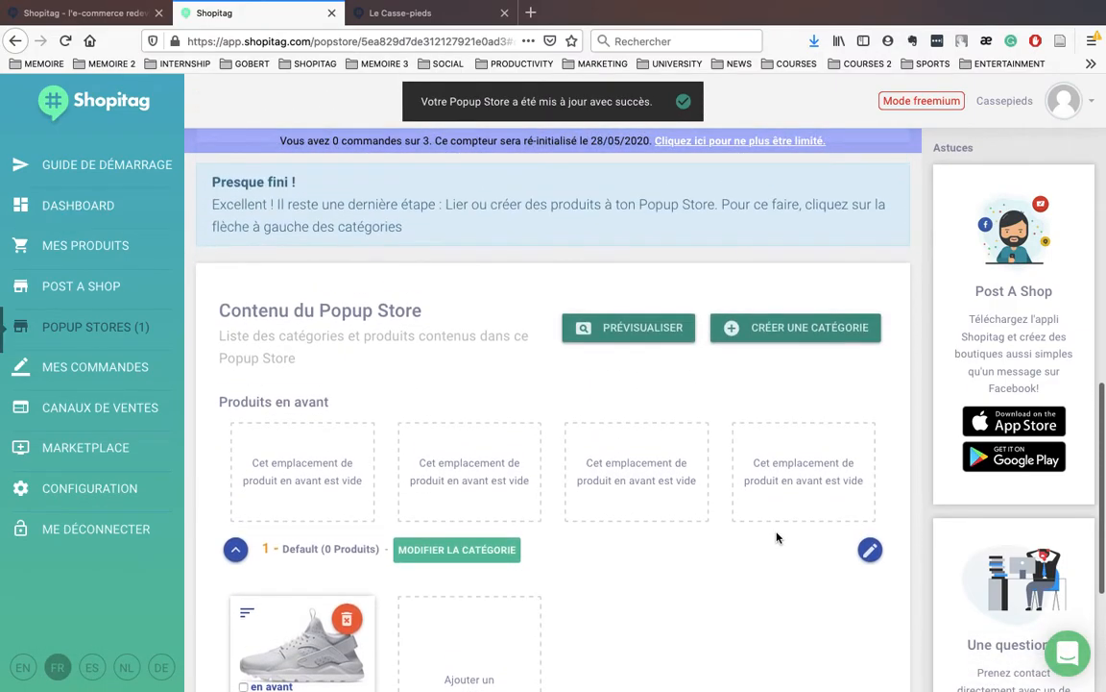
pyautogui.click(643, 333)
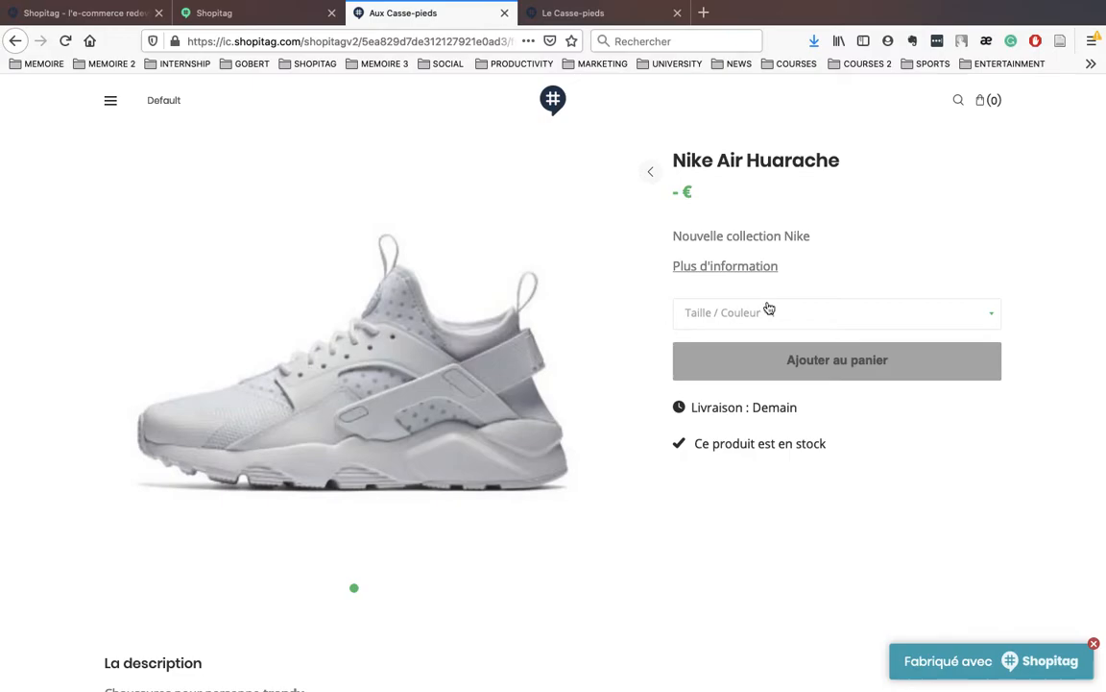
# Step: Check the Taille/Couleur variant list on the preview page, then return to the admin
pyautogui.click(767, 312)
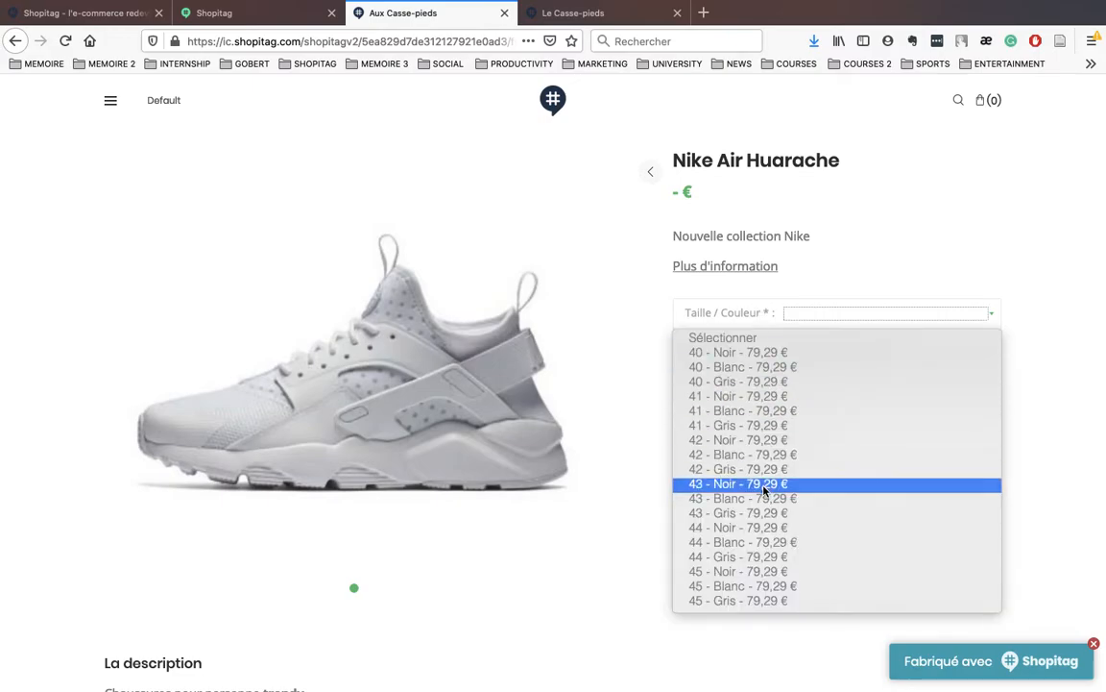
pyautogui.click(1042, 383)
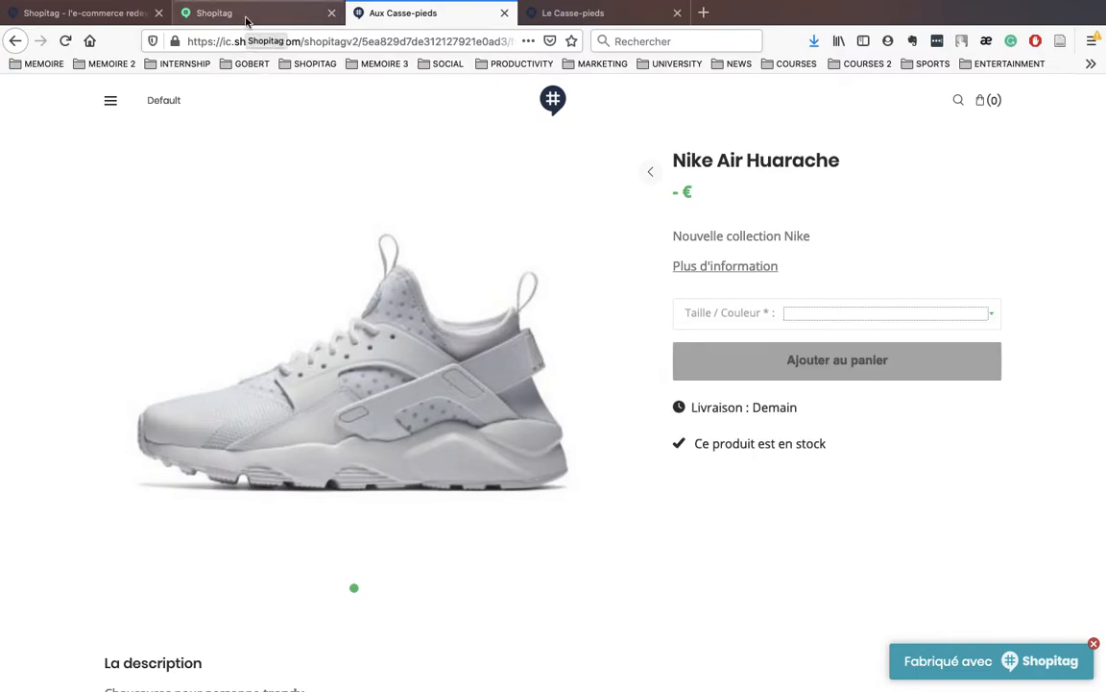
pyautogui.click(247, 15)
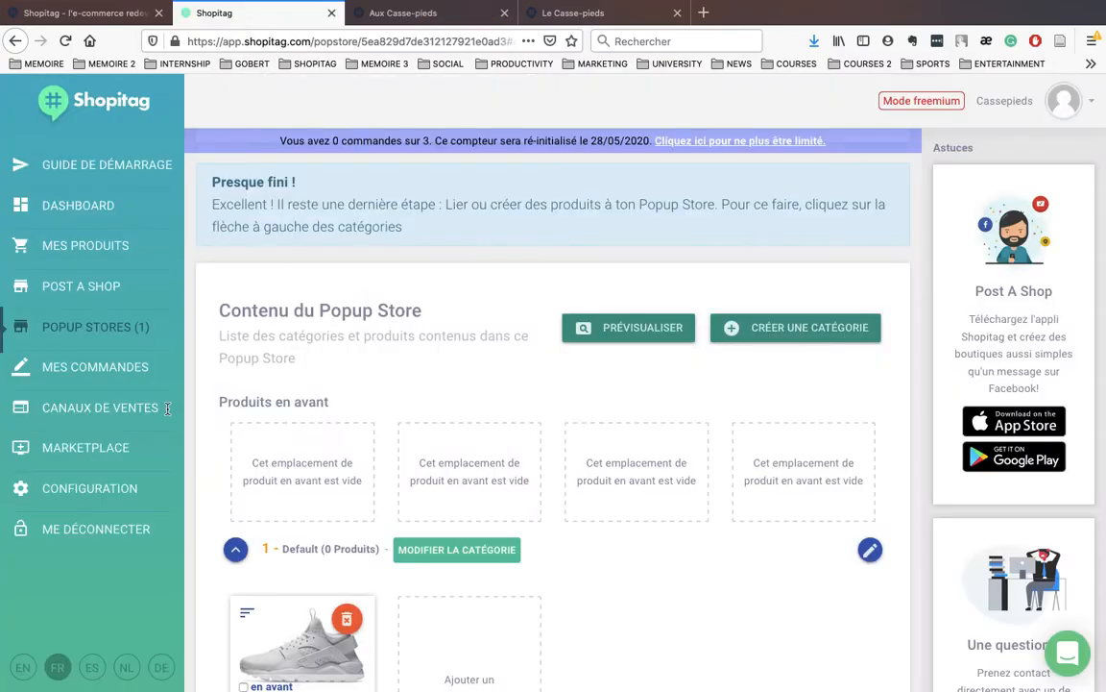
# Step: Activate delivery in the Aux Casse-pieds sales profile and start a new delivery method
pyautogui.click(100, 488)
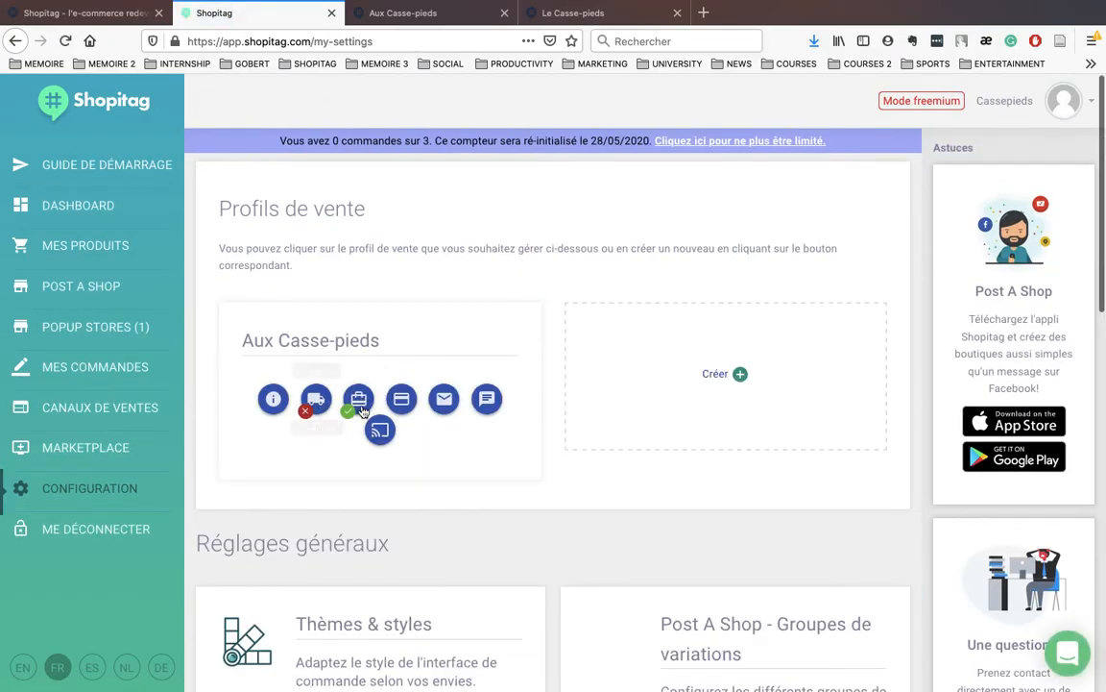
pyautogui.click(317, 401)
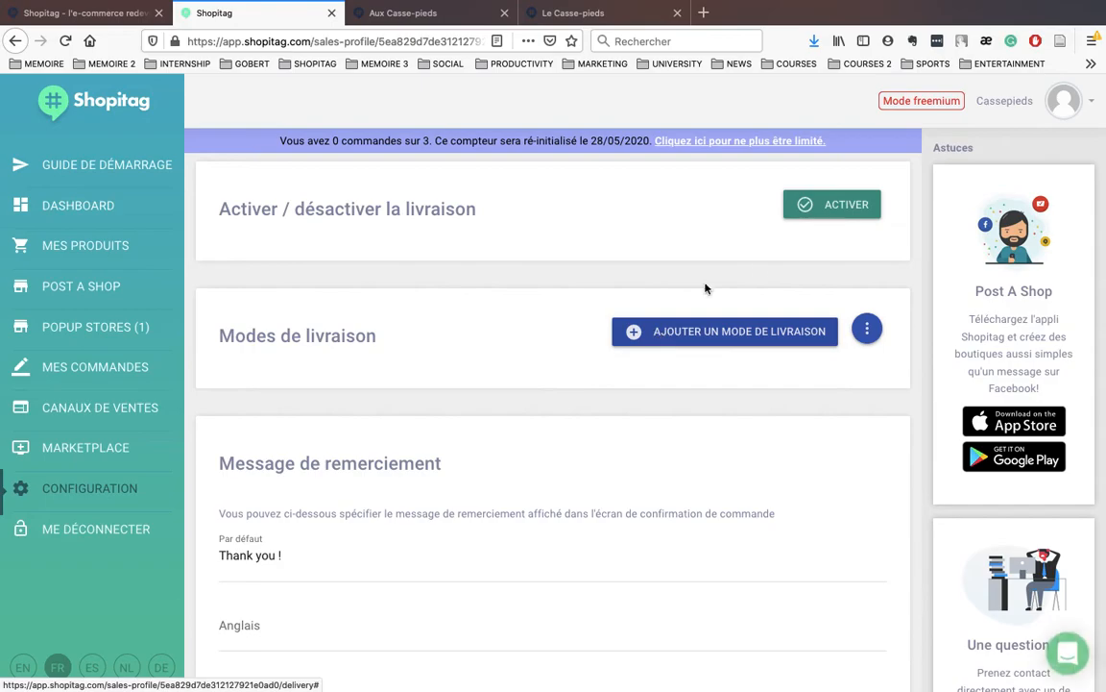
pyautogui.click(826, 212)
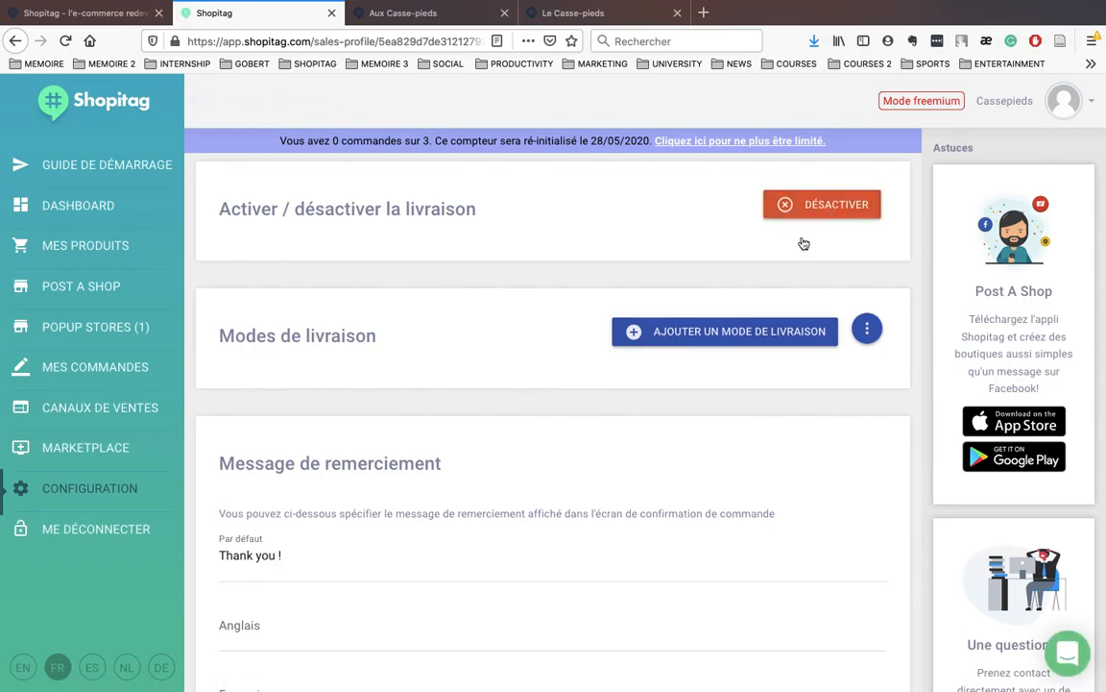
pyautogui.click(720, 331)
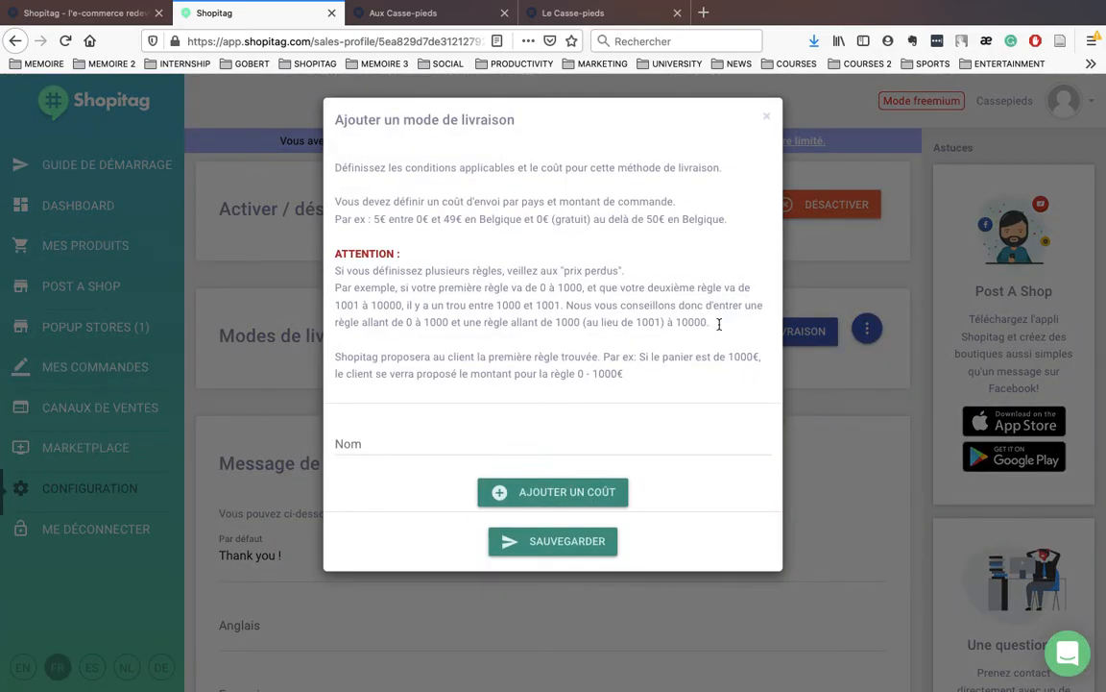
# Step: Name the delivery method 'Bpost frais' and add a Belgium rule charging 5 € from 0 to 50
pyautogui.click(444, 441)
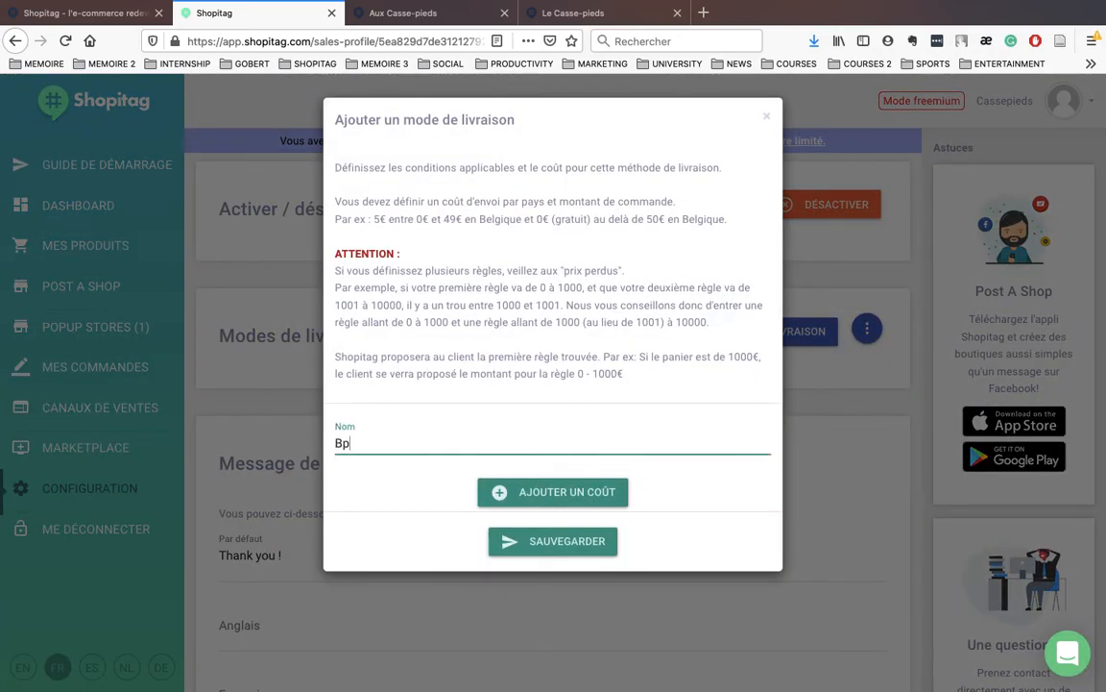
pyautogui.write('Bpost frais')
pyautogui.click(520, 494)
pyautogui.scroll(-1, 499, 561)
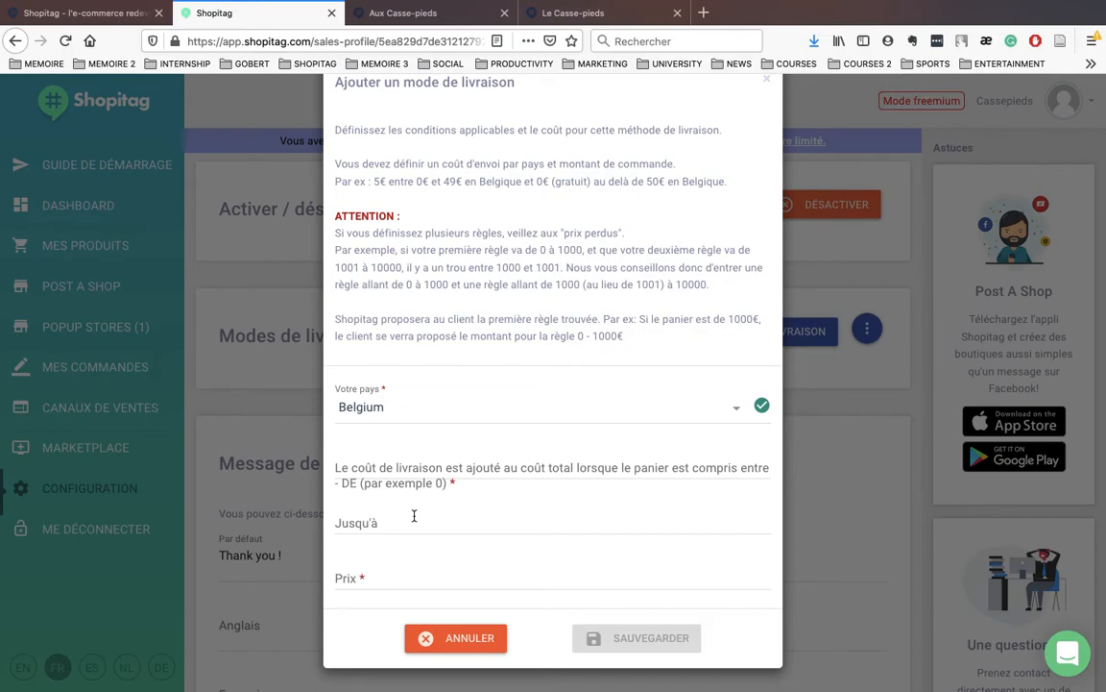
pyautogui.click(363, 468)
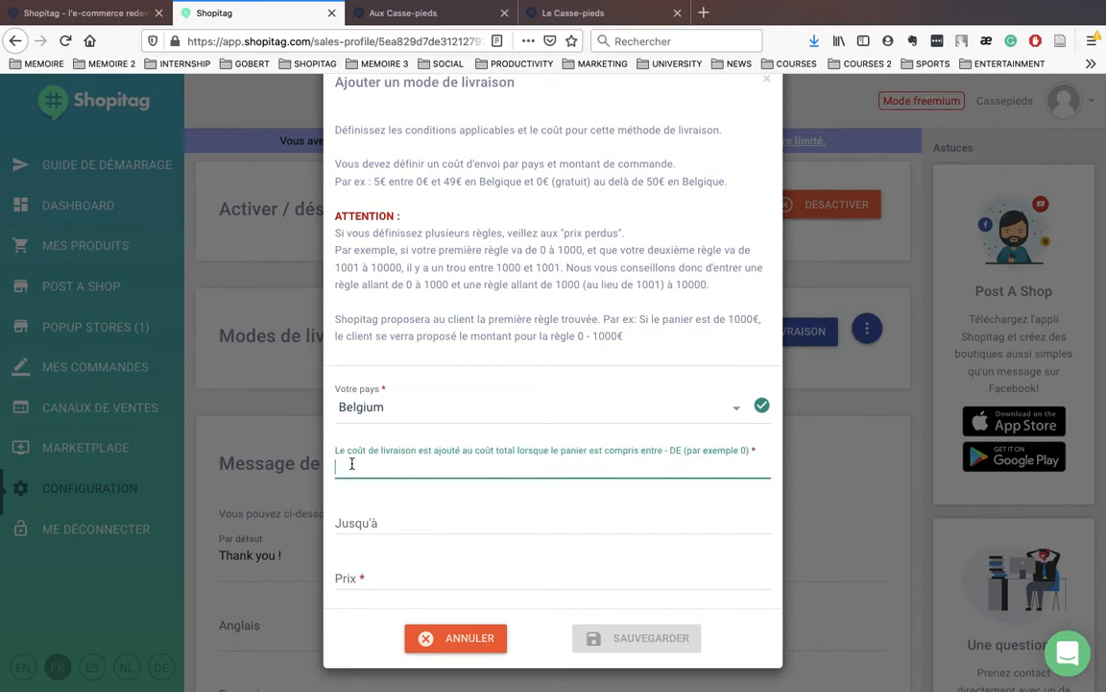
pyautogui.write('0')
pyautogui.click(350, 524)
pyautogui.write('5')
pyautogui.click(359, 571)
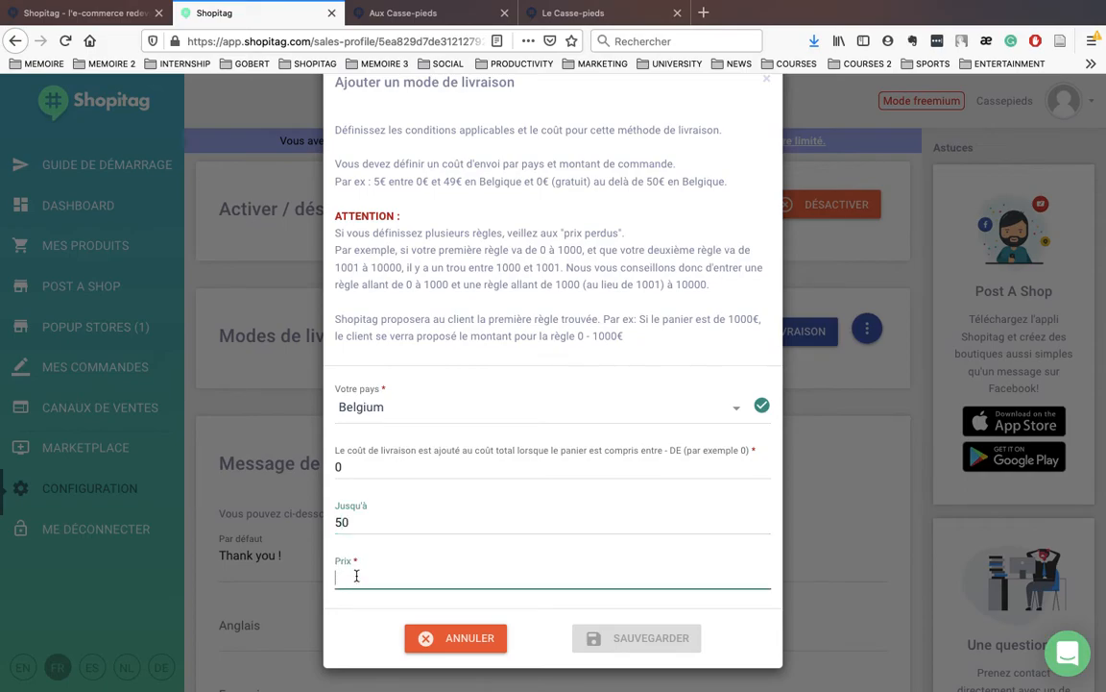
pyautogui.write('5')
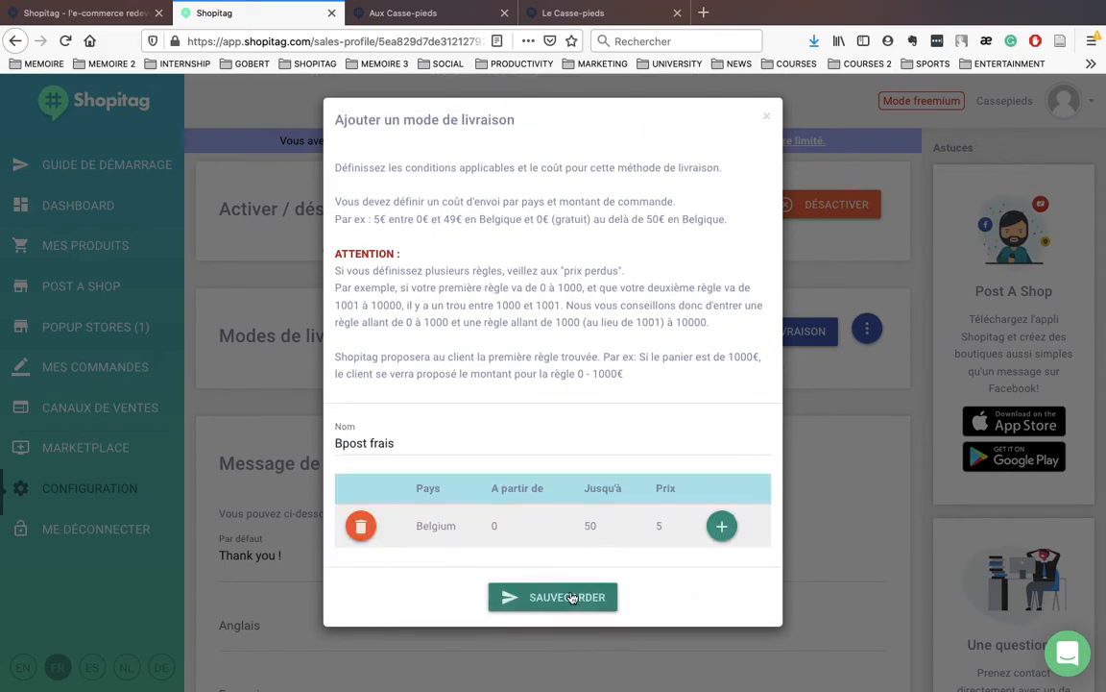
# Step: Add a free Belgium rule from 50 to 999 at 0 € and save Bpost frais
pyautogui.click(722, 527)
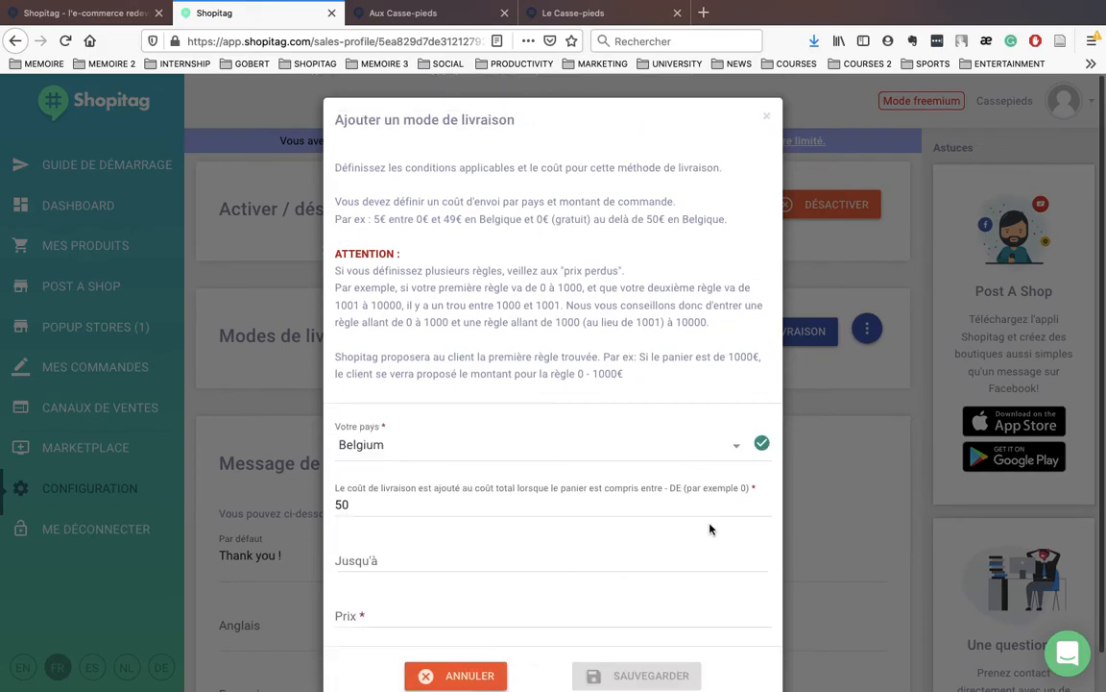
pyautogui.click(458, 566)
pyautogui.write('999')
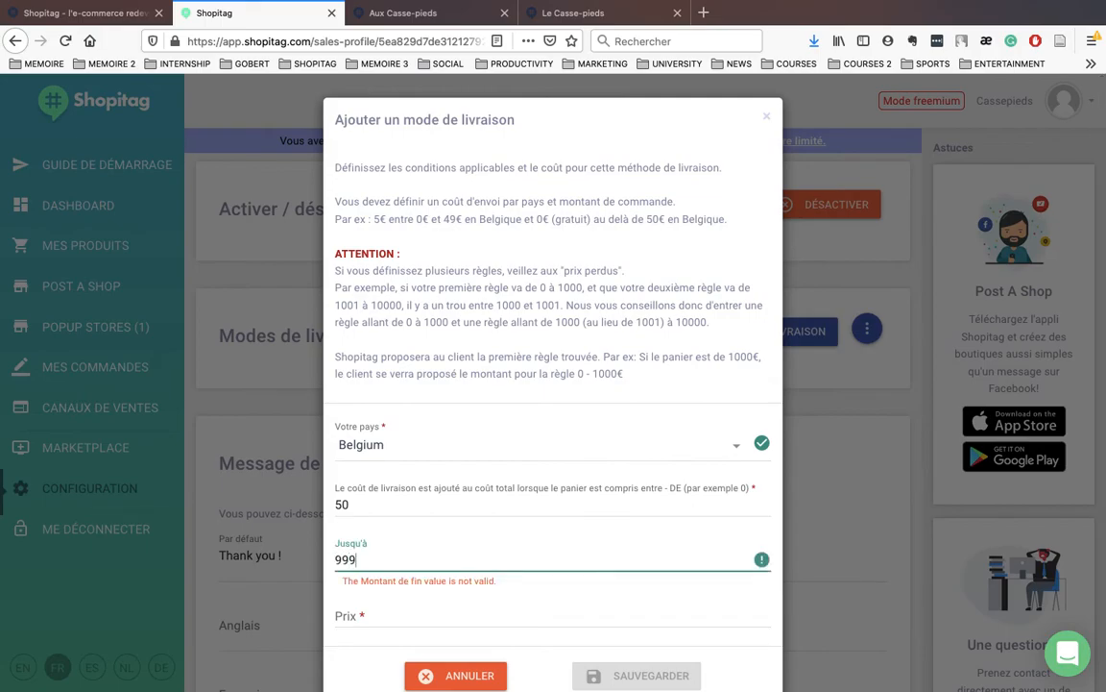
pyautogui.click(406, 615)
pyautogui.write('0')
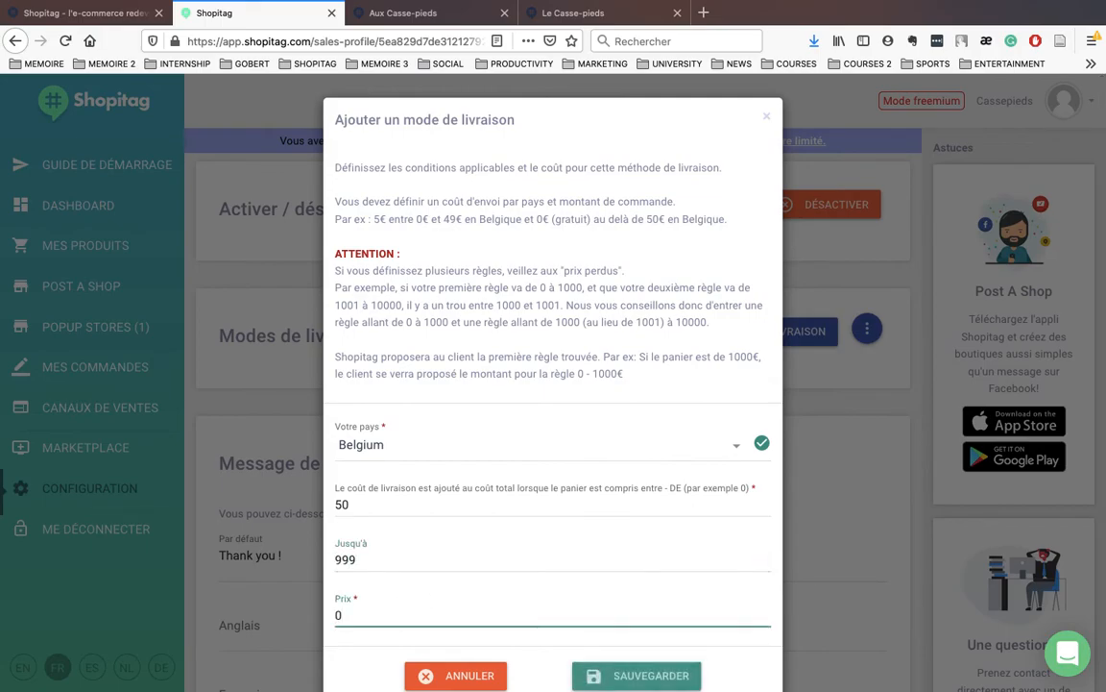
pyautogui.scroll(-1, 445, 612)
pyautogui.click(629, 646)
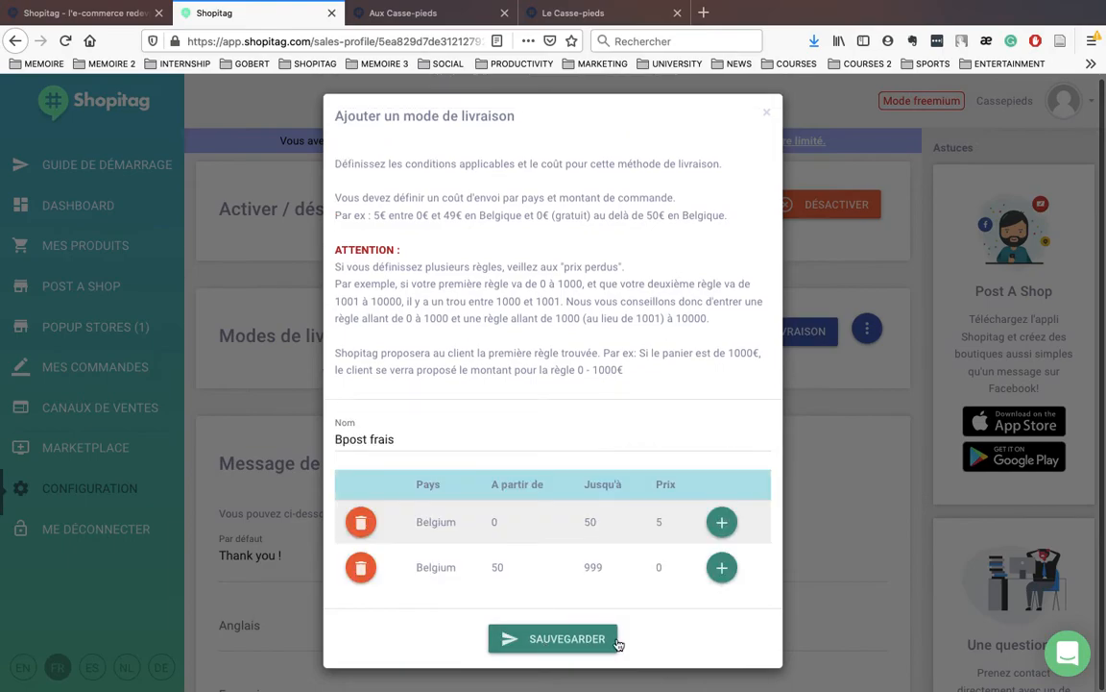
pyautogui.click(614, 629)
pyautogui.scroll(-6, 620, 617)
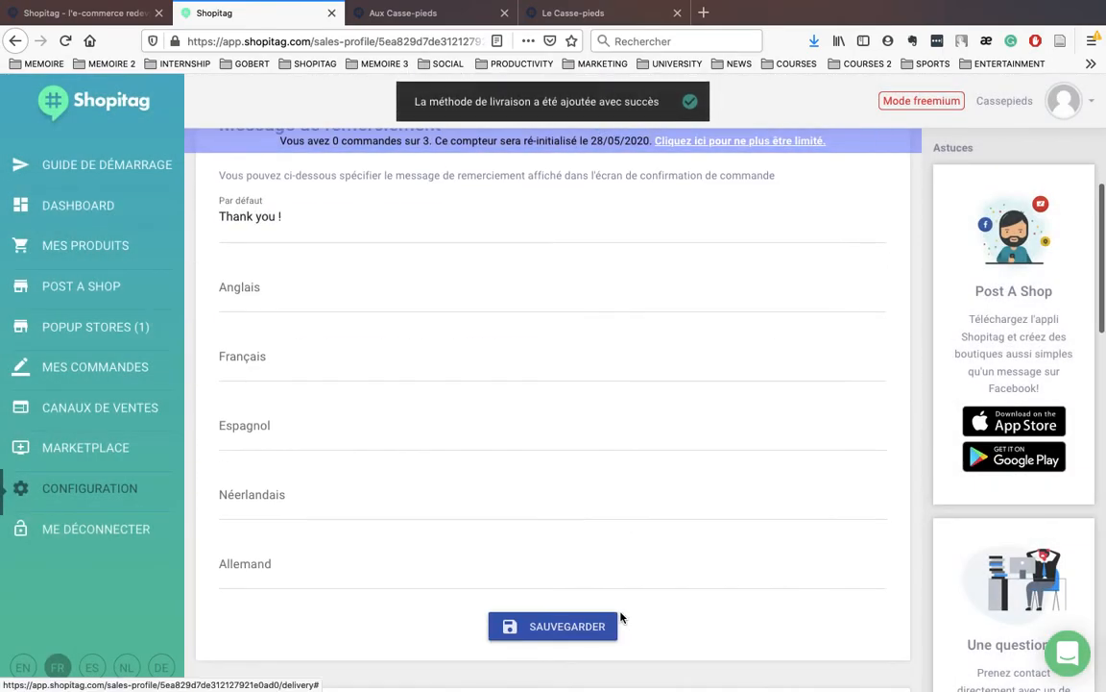
pyautogui.scroll(1, 615, 593)
pyautogui.scroll(-5, 613, 589)
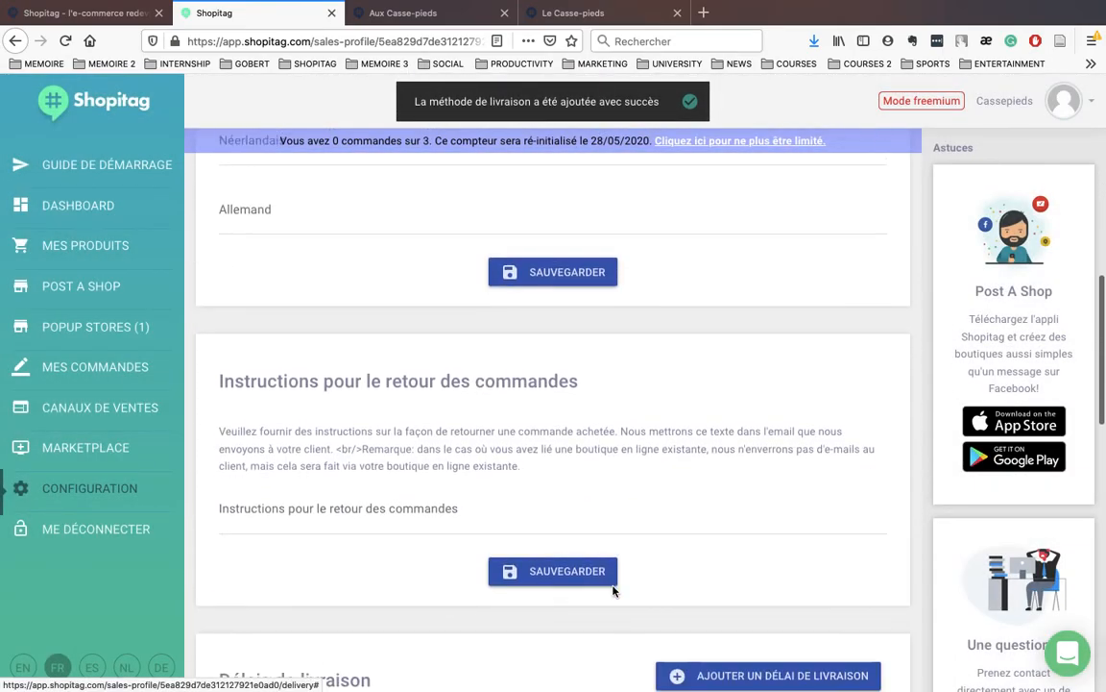
pyautogui.scroll(-1, 613, 591)
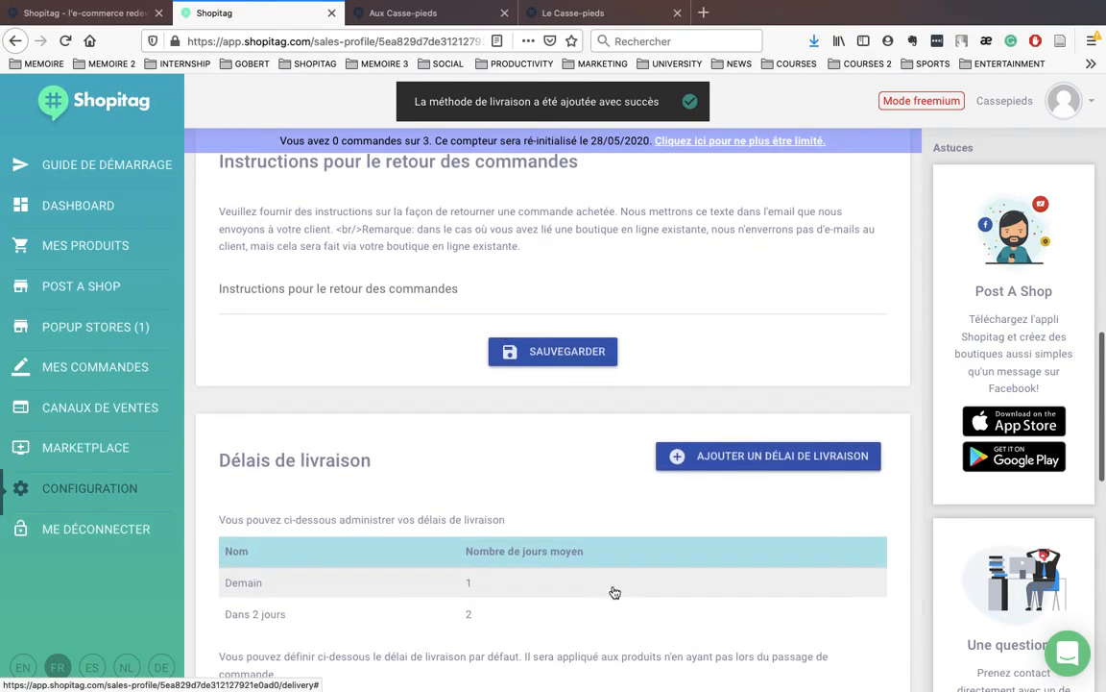
pyautogui.scroll(2, 614, 592)
pyautogui.scroll(6, 615, 589)
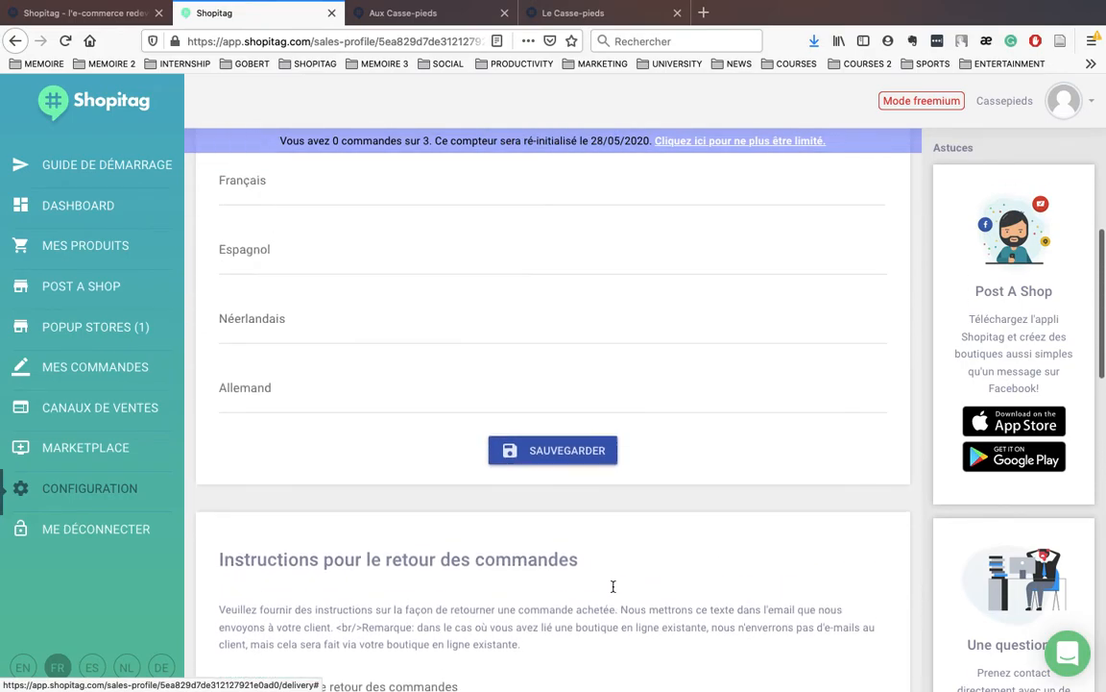
pyautogui.scroll(2, 613, 586)
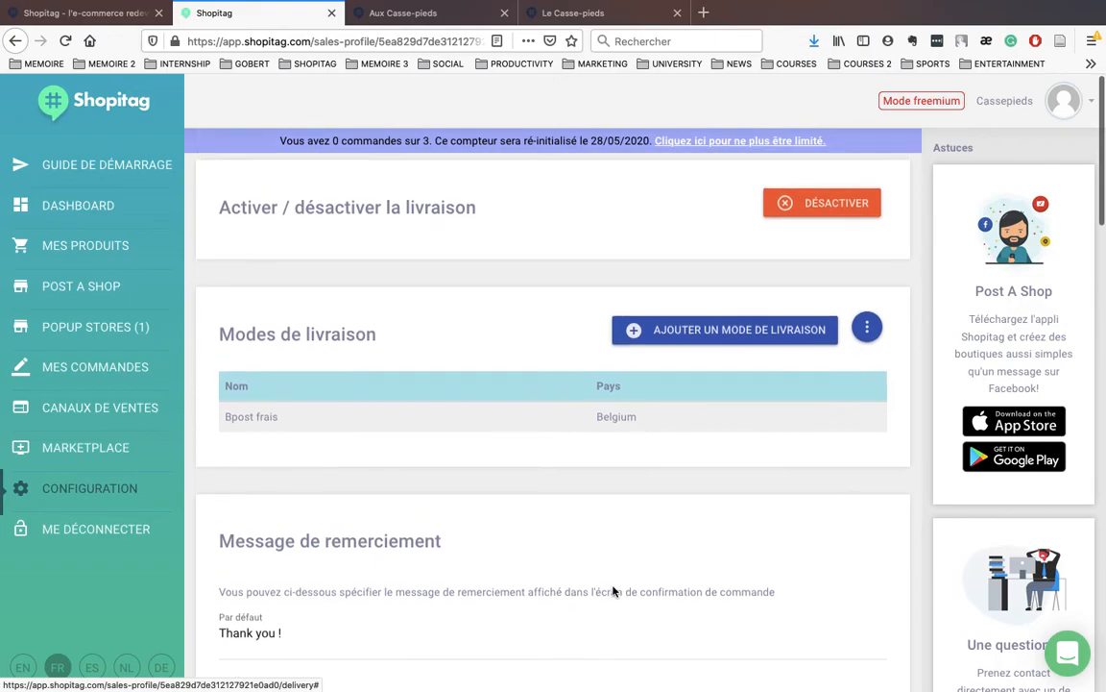
pyautogui.scroll(-10, 613, 586)
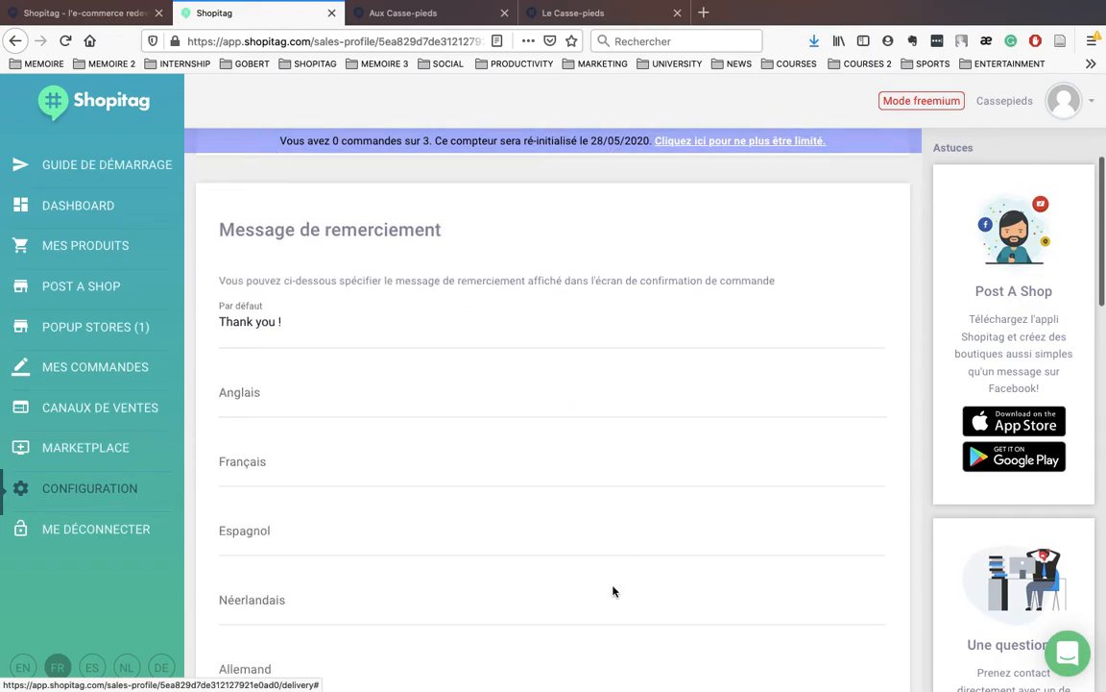
pyautogui.scroll(-3, 613, 591)
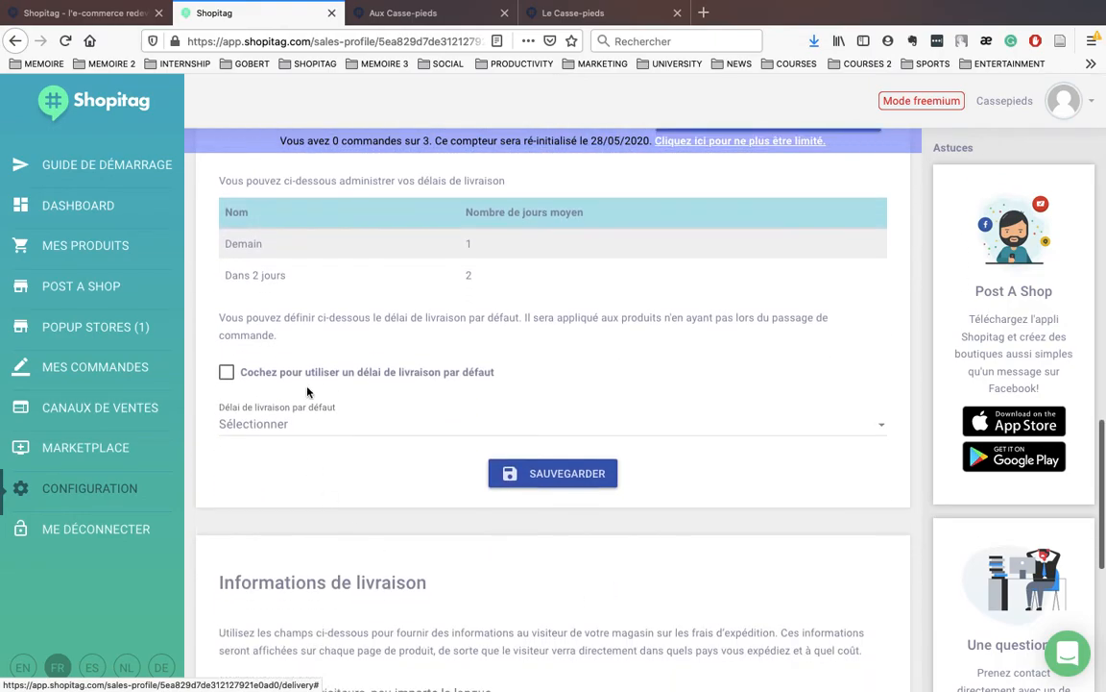
# Step: Open the Aux Casse-pieds sales profile's payment methods, where Cash is the only active one
pyautogui.click(69, 495)
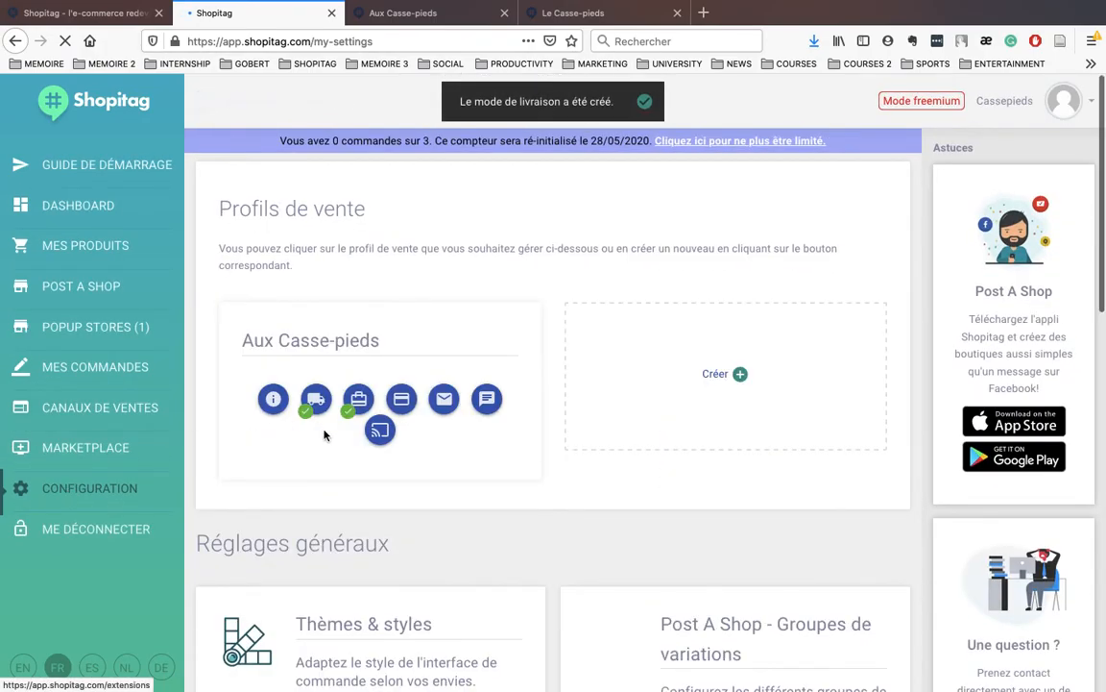
pyautogui.click(402, 401)
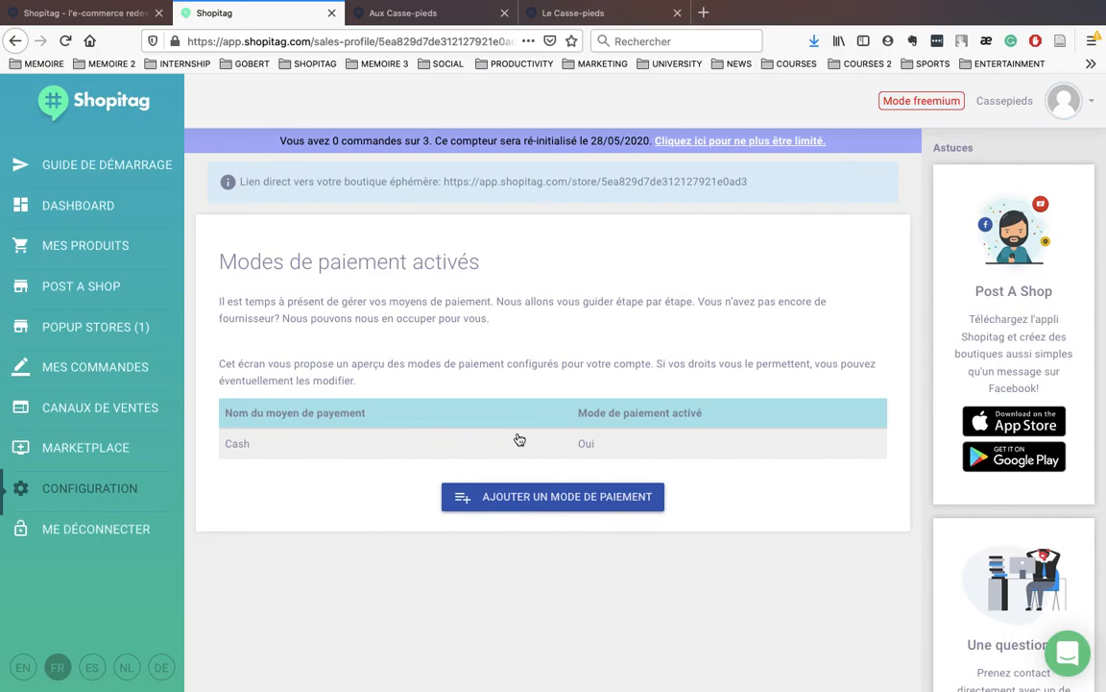
# Step: Start a new payment method, declaring an existing provider and selecting Cashfree as the supplier
pyautogui.click(506, 499)
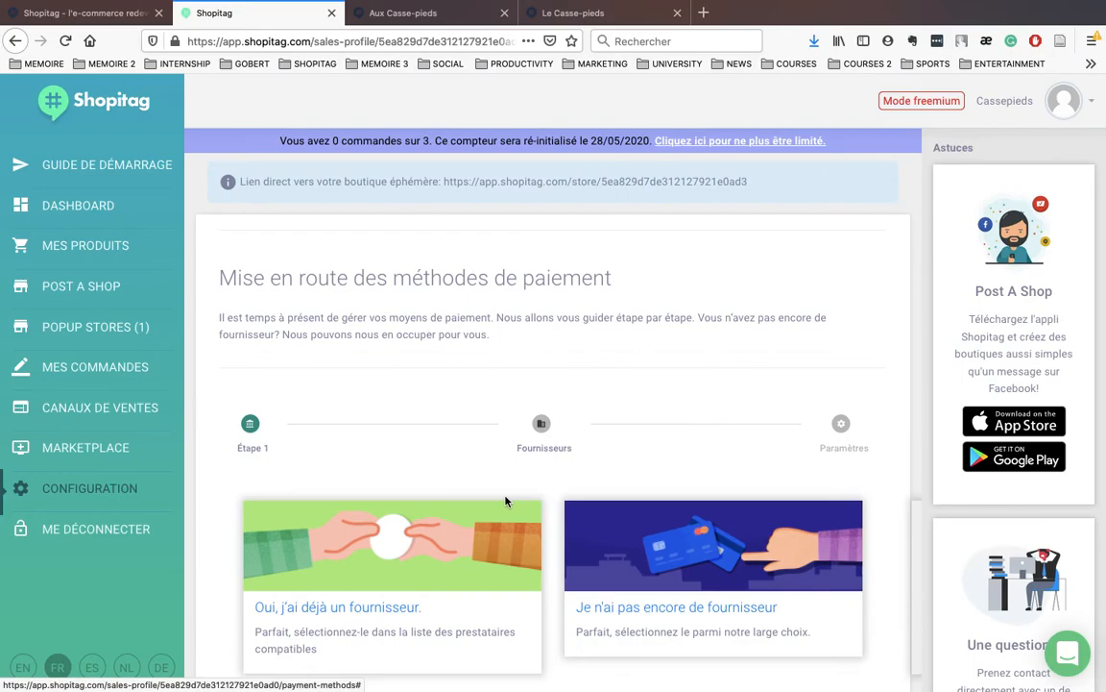
pyautogui.scroll(-1, 516, 509)
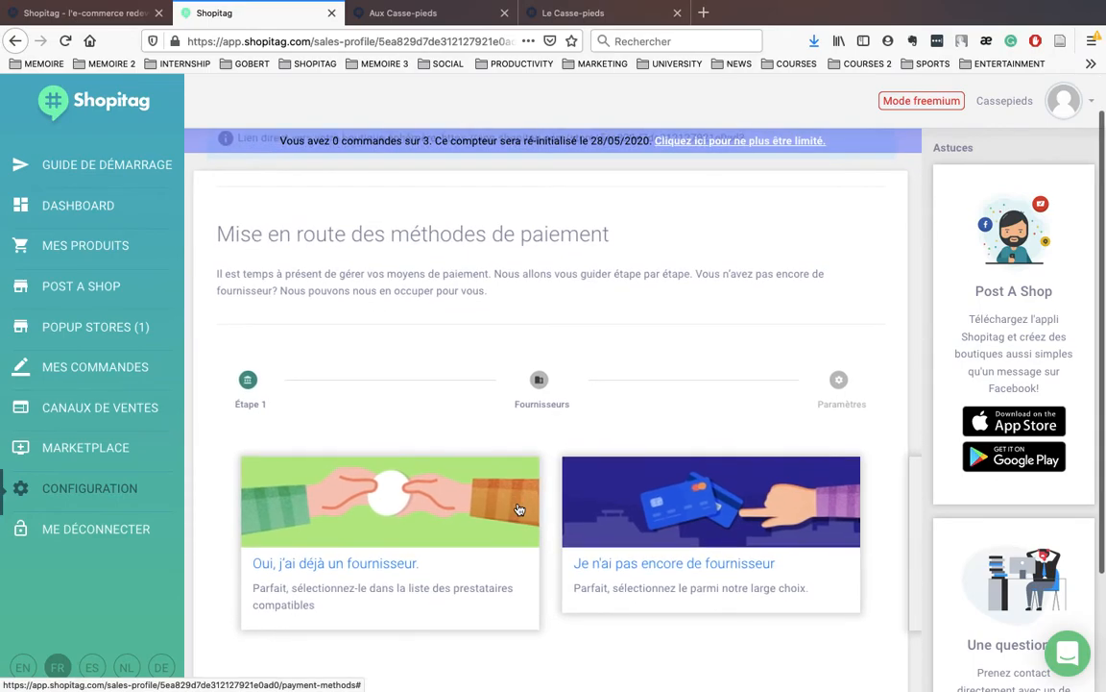
pyautogui.scroll(-2, 519, 509)
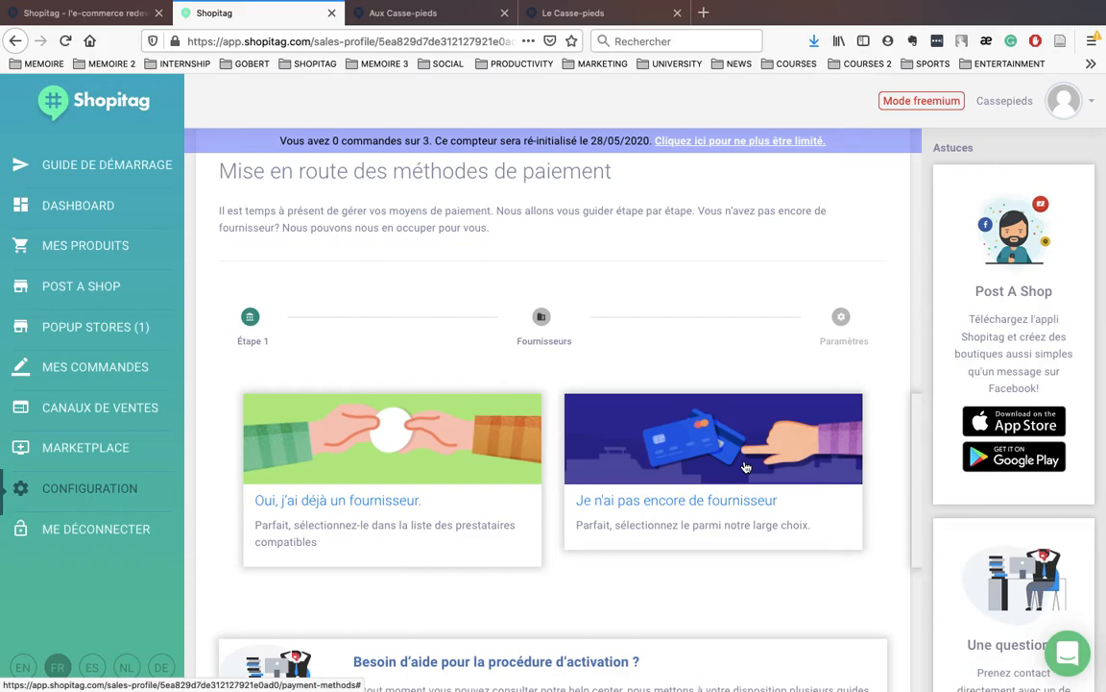
pyautogui.click(434, 507)
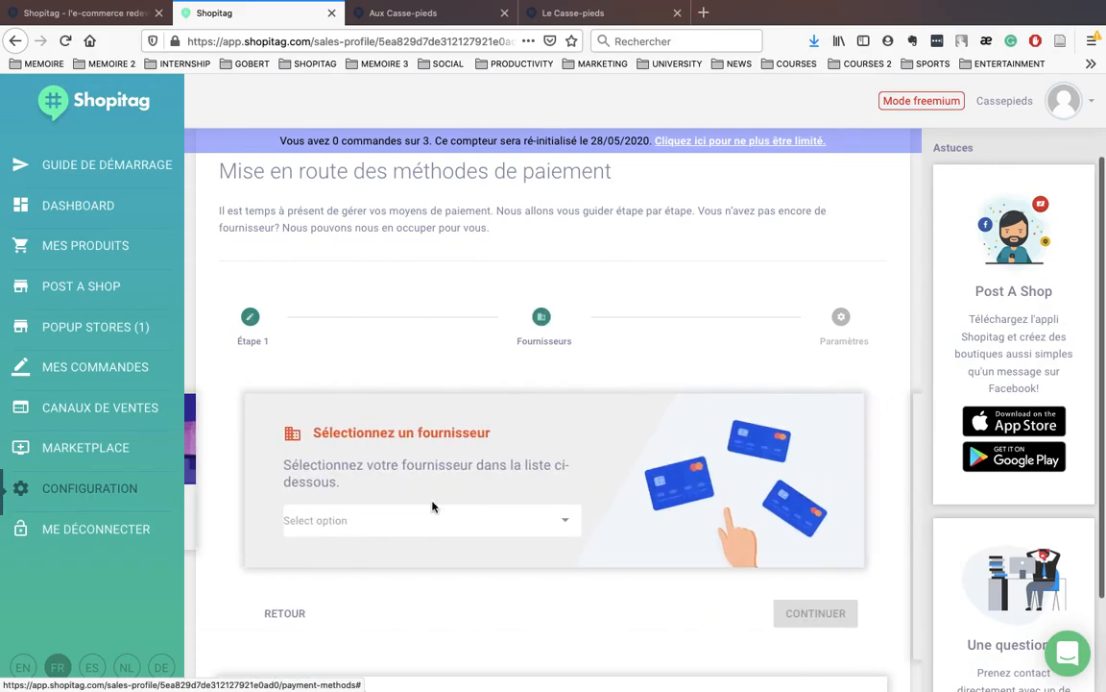
pyautogui.click(390, 511)
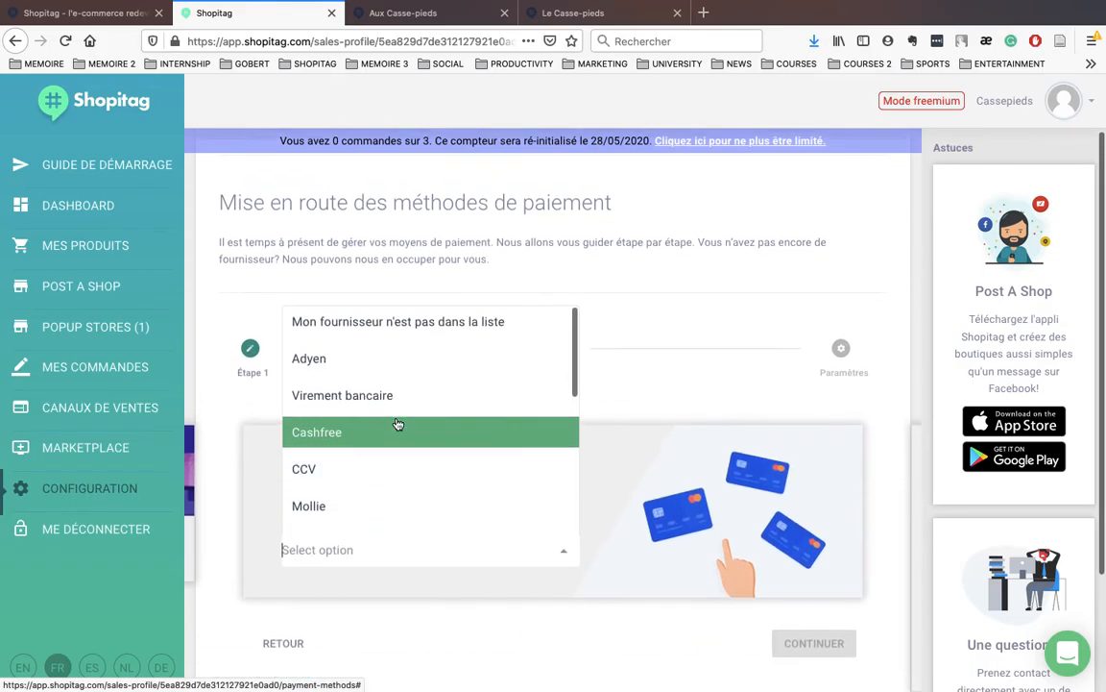
pyautogui.scroll(-3, 391, 455)
pyautogui.scroll(-3, 391, 455)
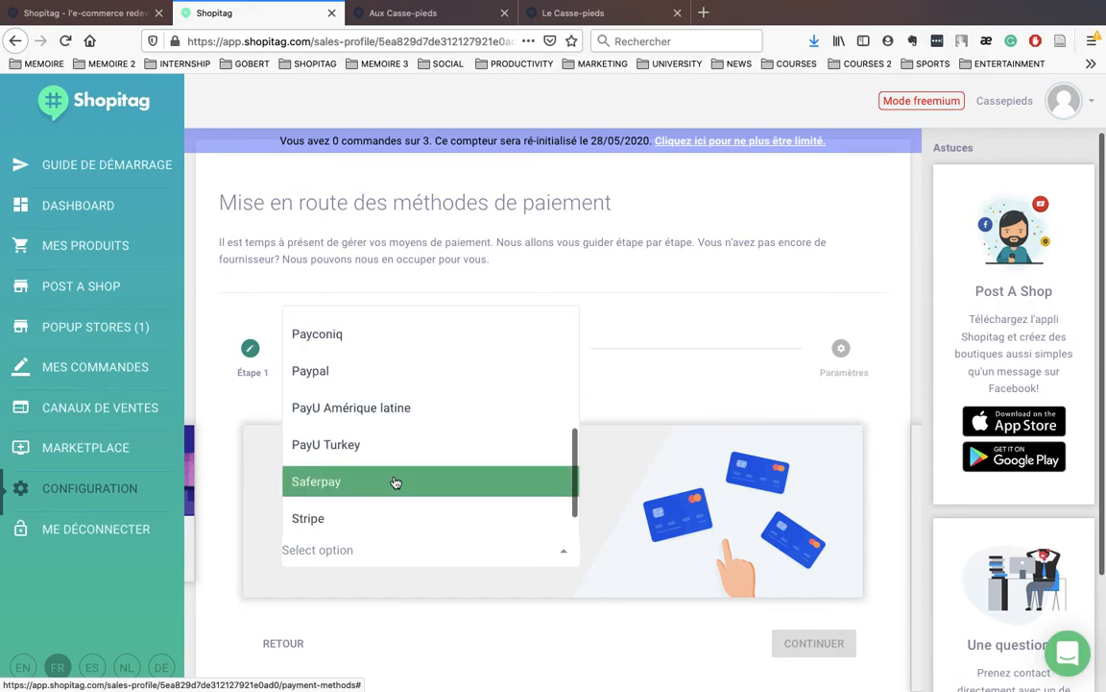
pyautogui.scroll(-1, 395, 481)
pyautogui.scroll(3, 376, 445)
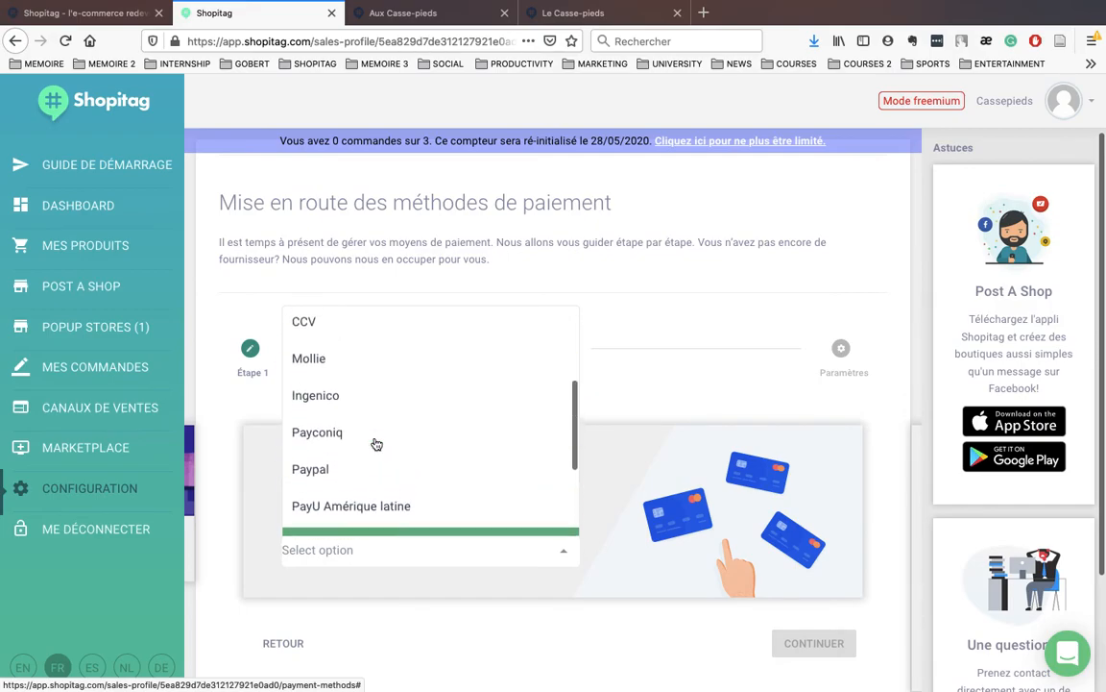
pyautogui.click(363, 355)
pyautogui.scroll(-3, 443, 535)
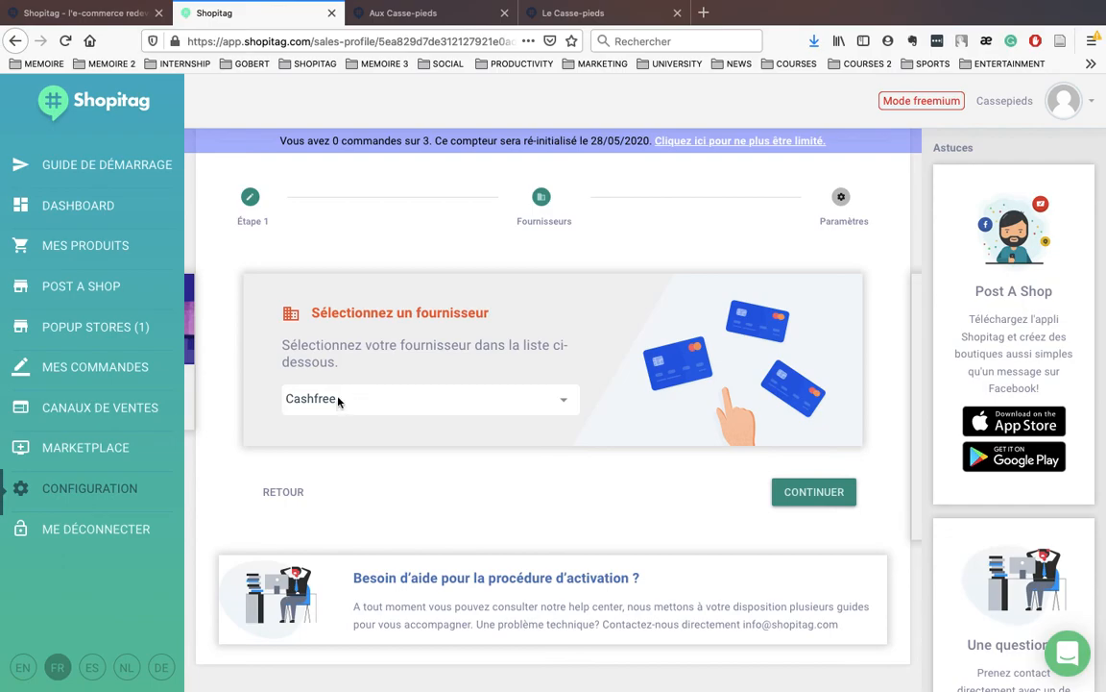
pyautogui.click(78, 490)
# Step: Open the Aux Casse-pieds popup store from Popup Stores and preview it as a customer
pyautogui.click(111, 489)
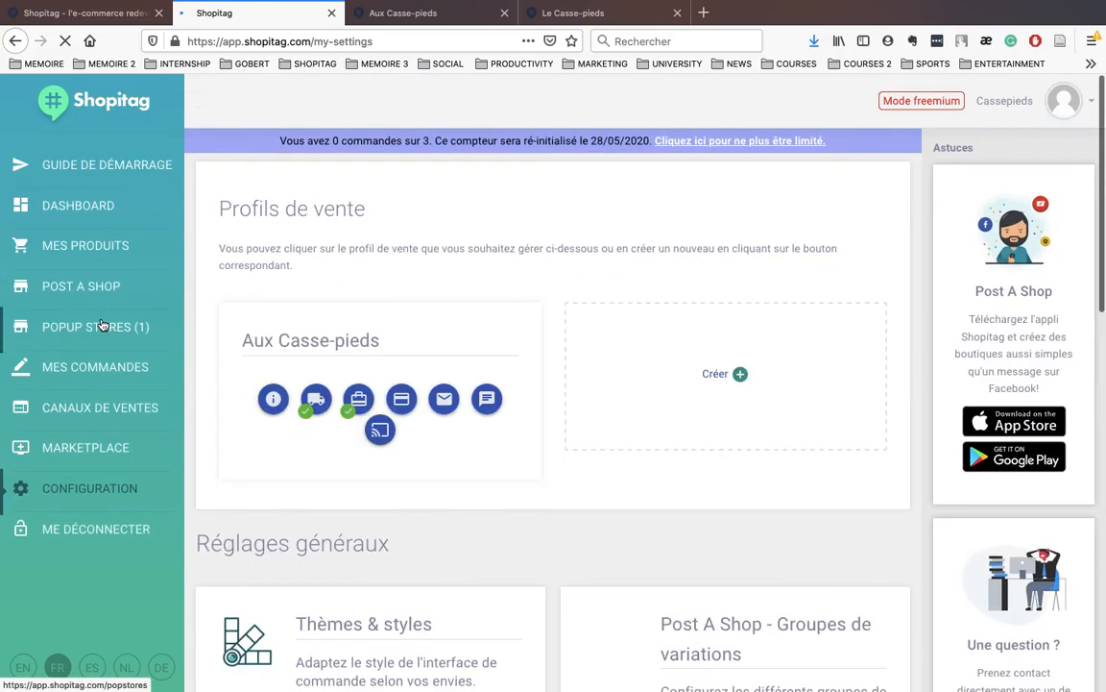
pyautogui.click(102, 324)
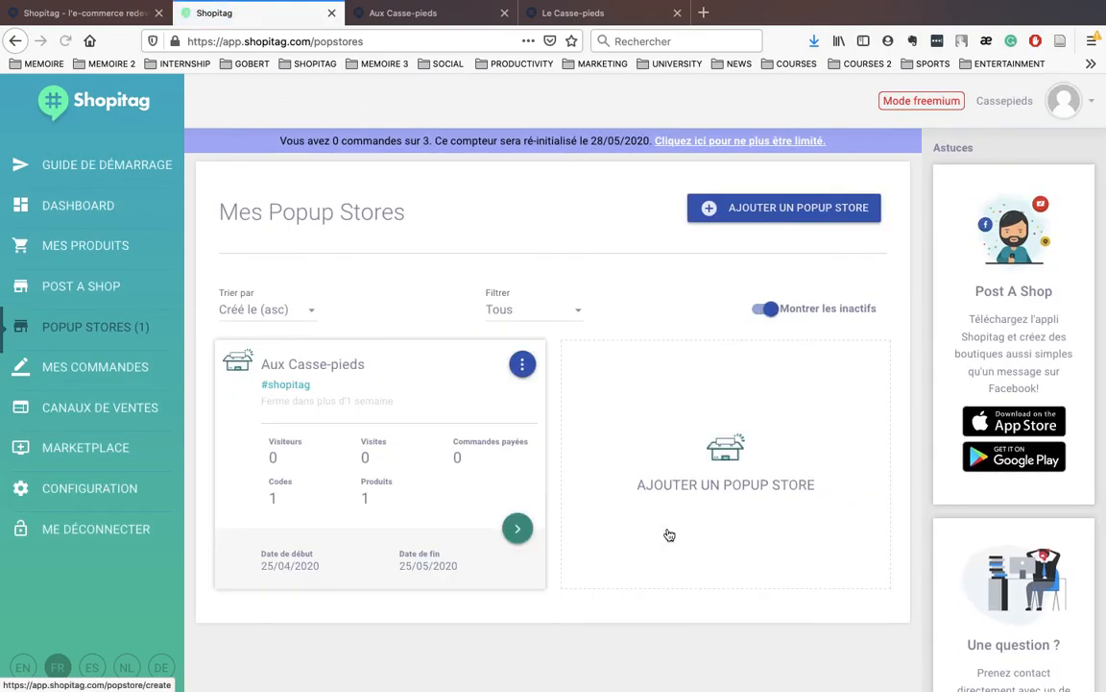
pyautogui.click(515, 534)
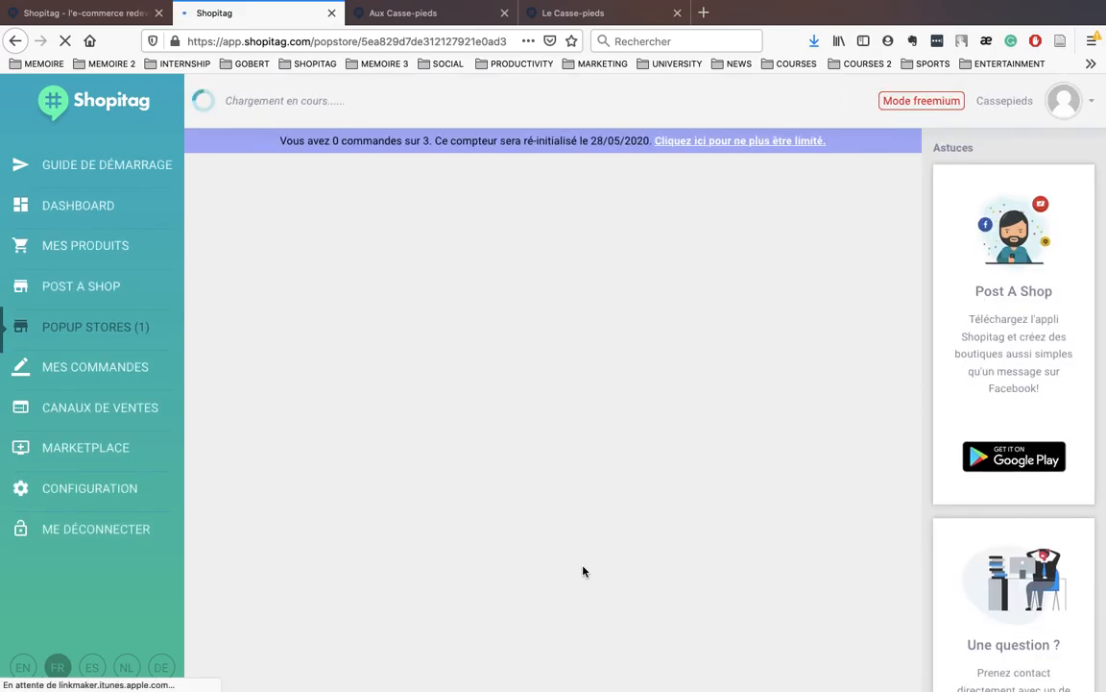
pyautogui.scroll(-5, 590, 556)
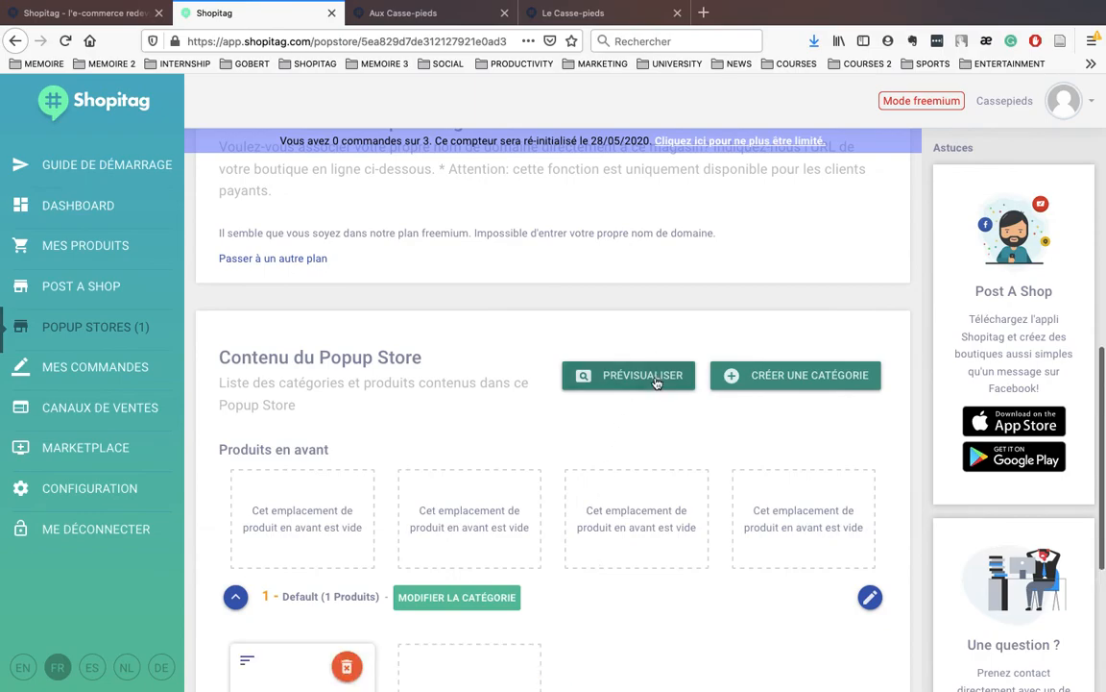
pyautogui.click(656, 382)
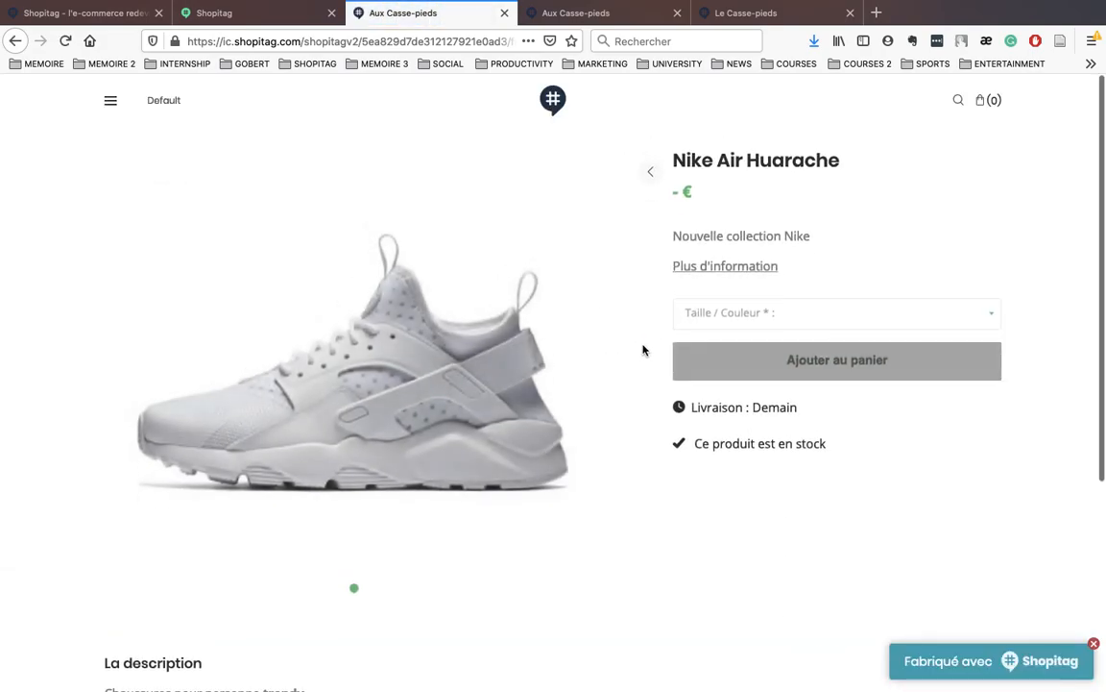
# Step: Add one Nike Air Huarache in size 43 - Gris to the cart
pyautogui.click(736, 319)
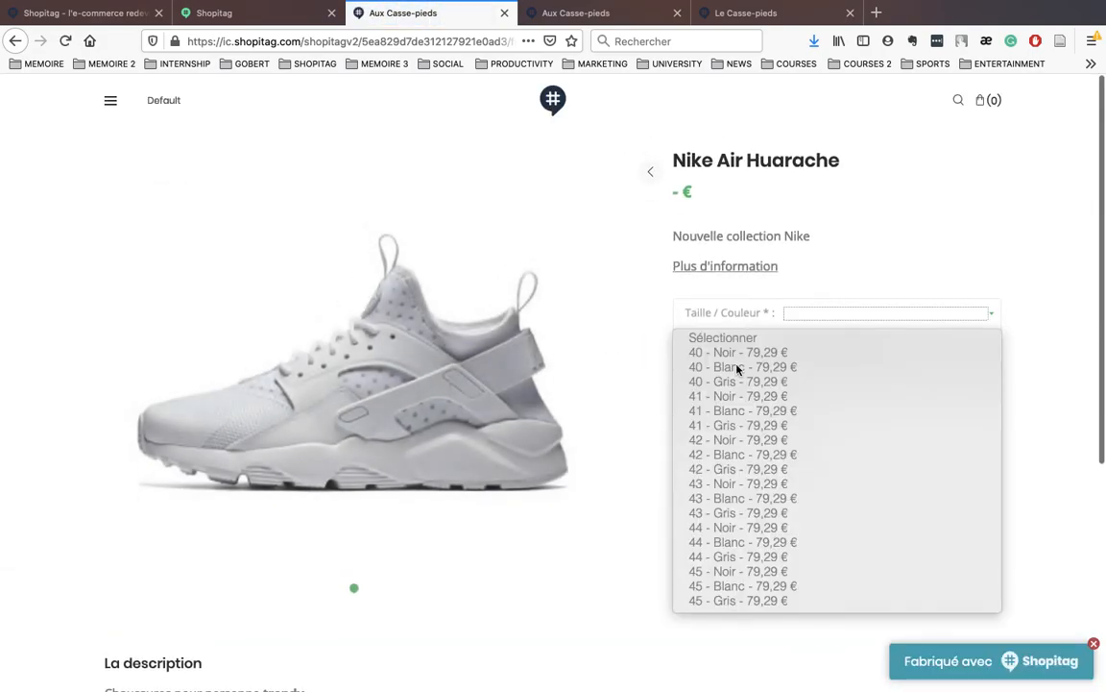
pyautogui.click(777, 512)
pyautogui.click(822, 362)
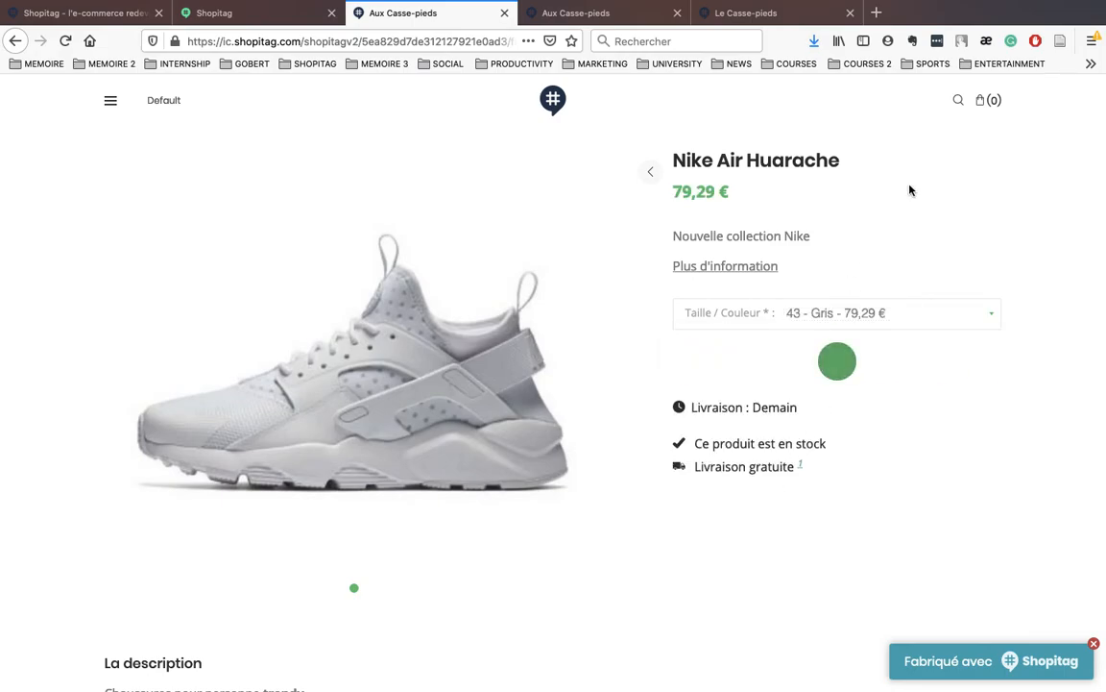
# Step: Check out the 79,29 € cart and choose Livraison home delivery
pyautogui.click(987, 100)
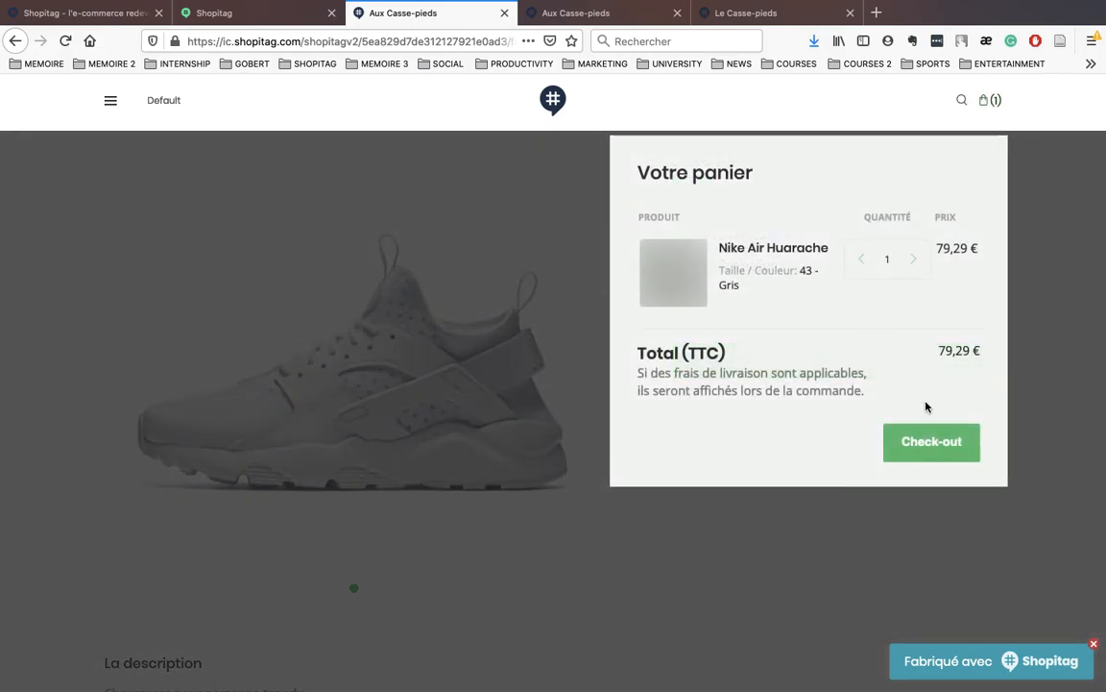
pyautogui.click(920, 449)
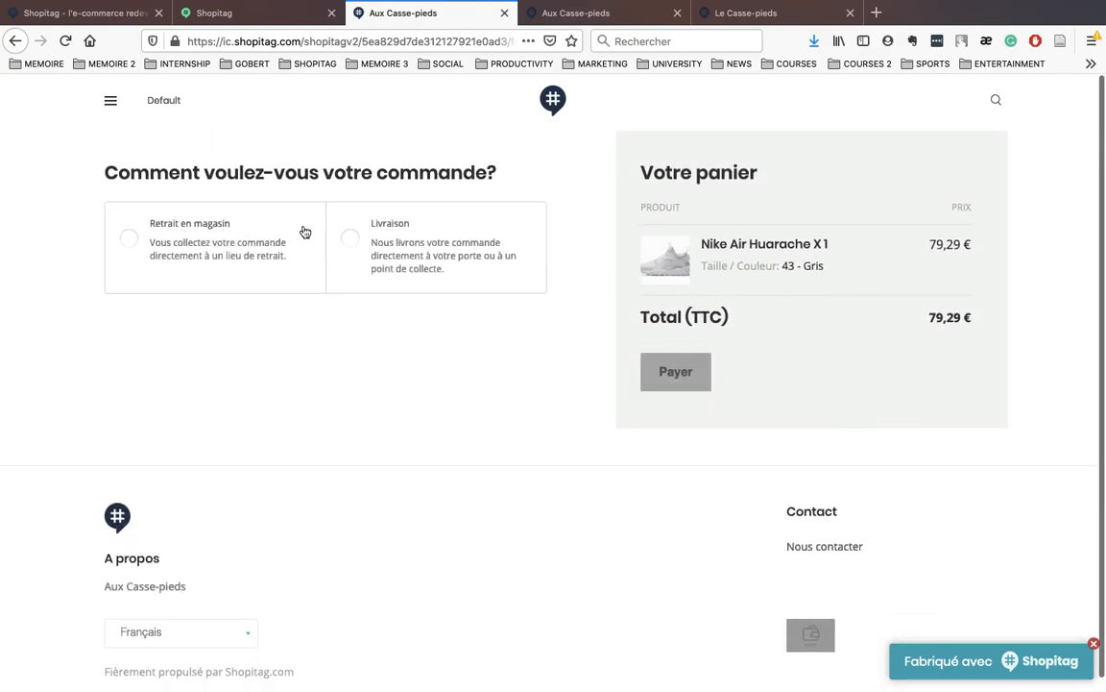
pyautogui.click(363, 238)
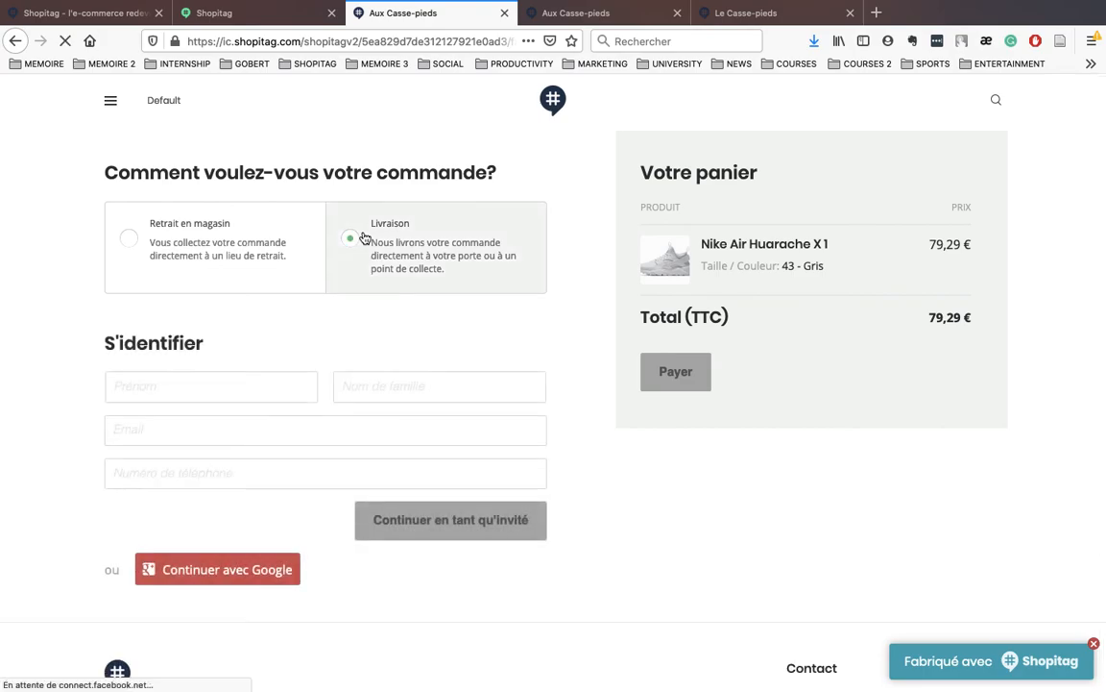
pyautogui.scroll(-1, 326, 440)
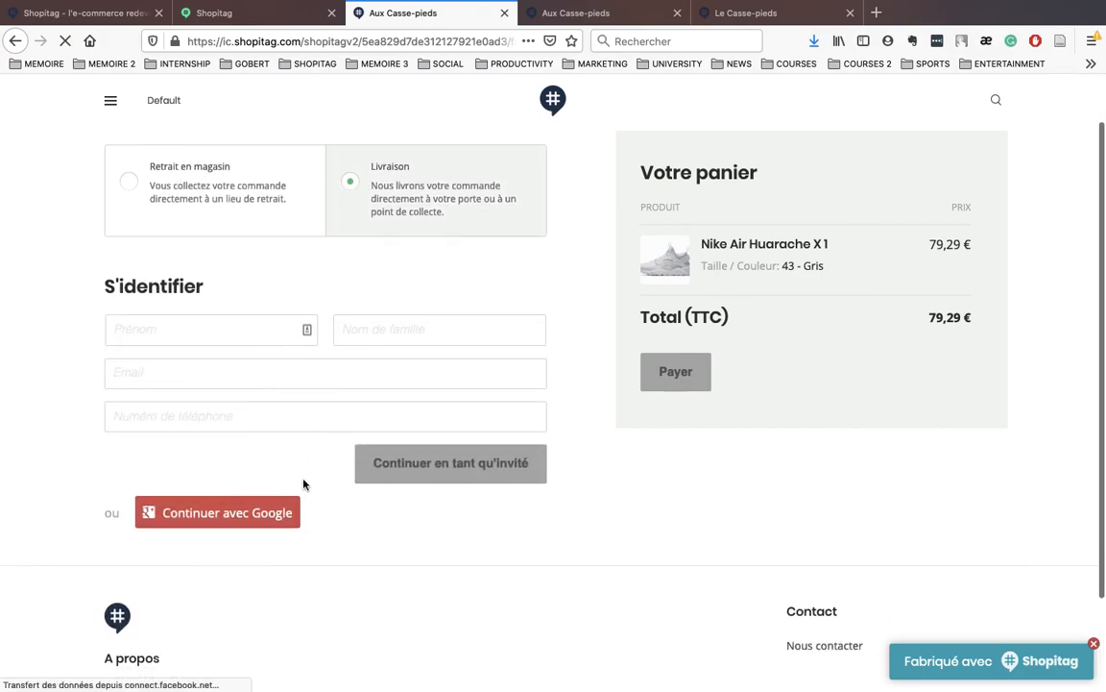